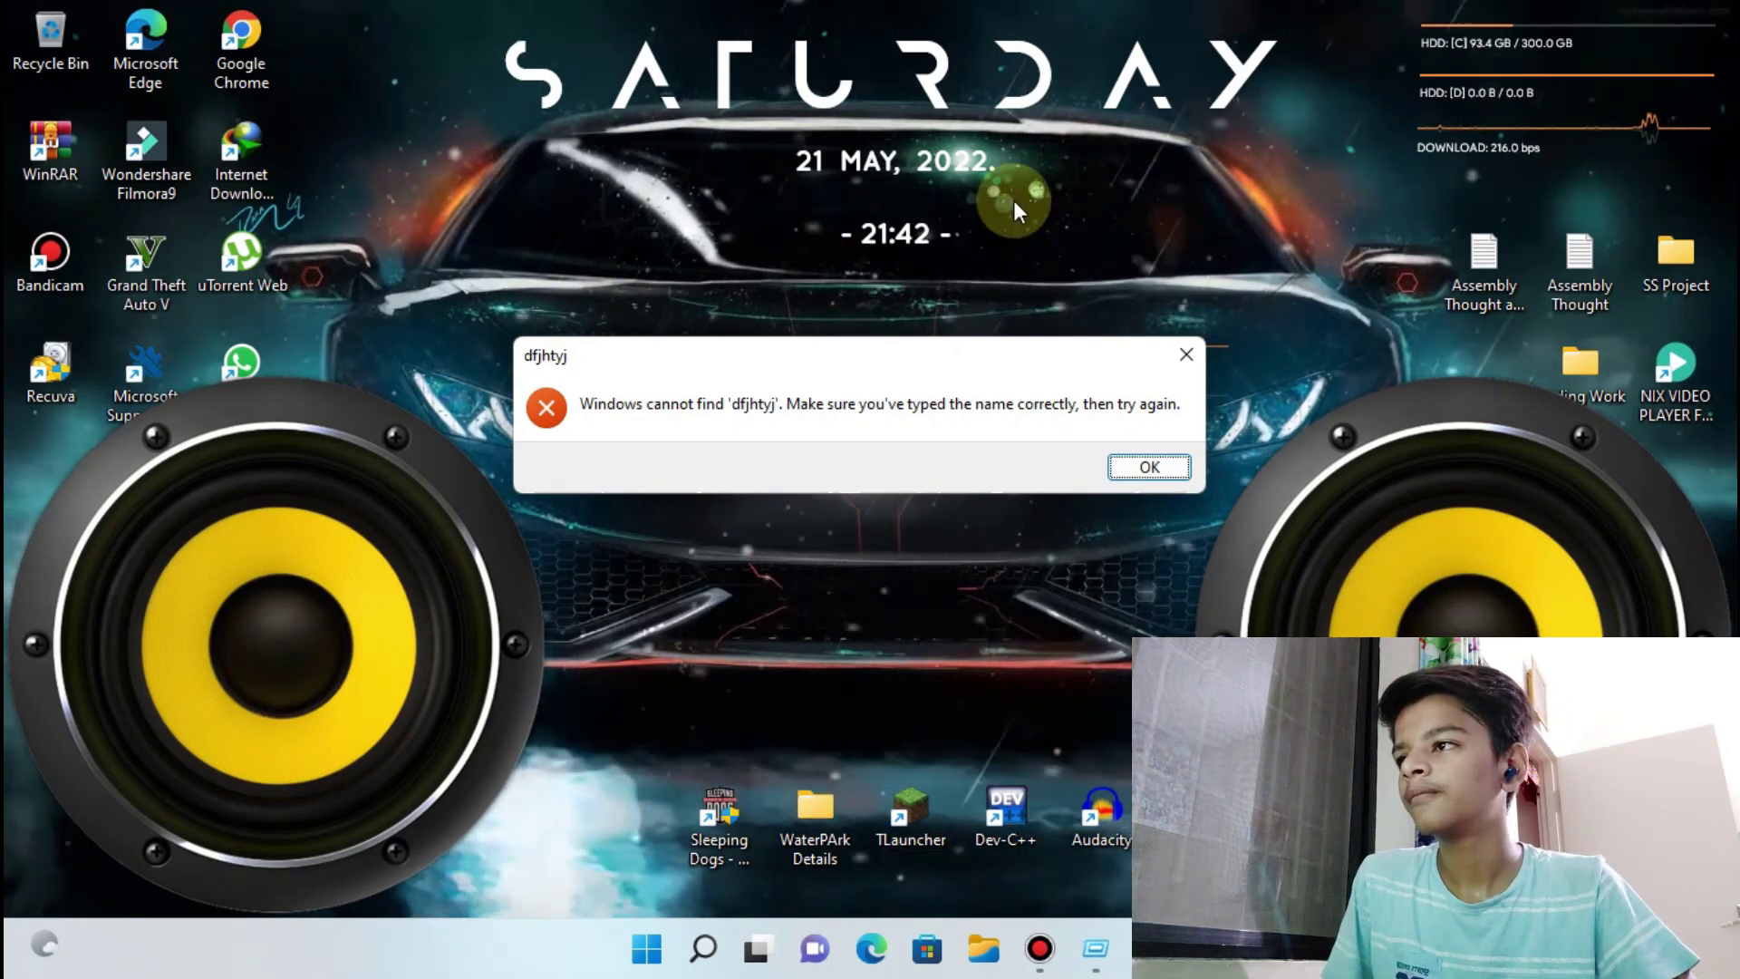
Open File Explorer with Win+E over the desktop showing the error message
key("super+e")
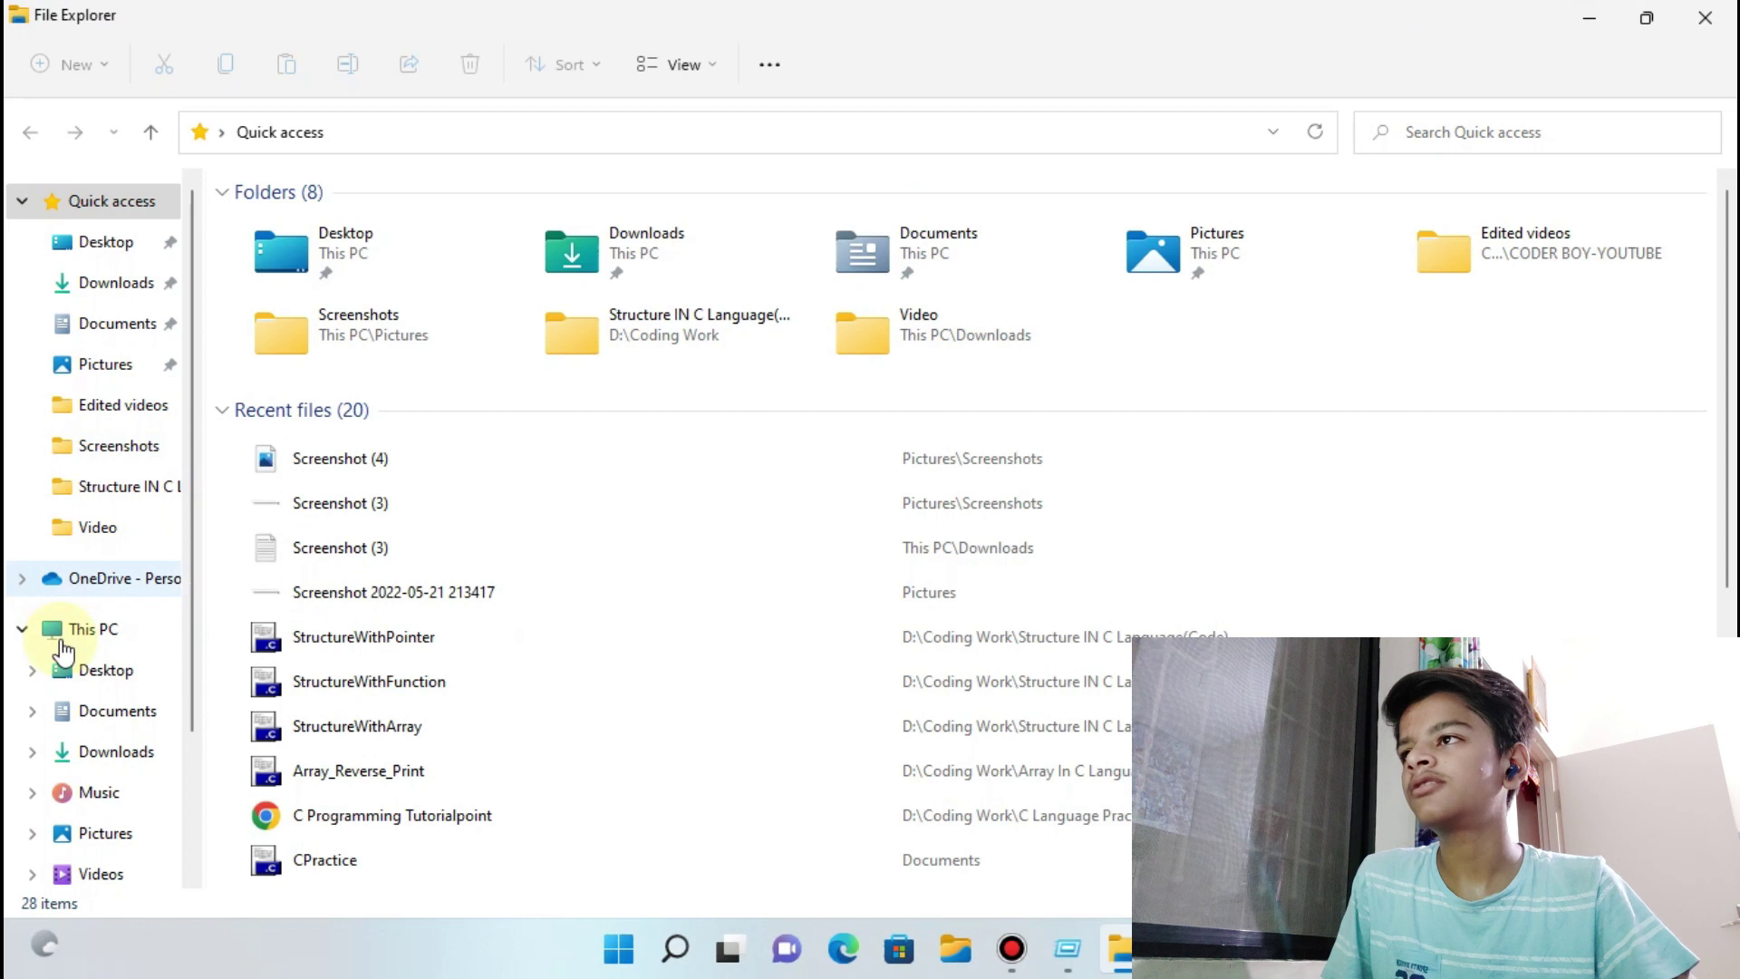
Open Screenshot (4) from This PC > Pictures > Screenshots in Photos, maximized
left_click(91, 629)
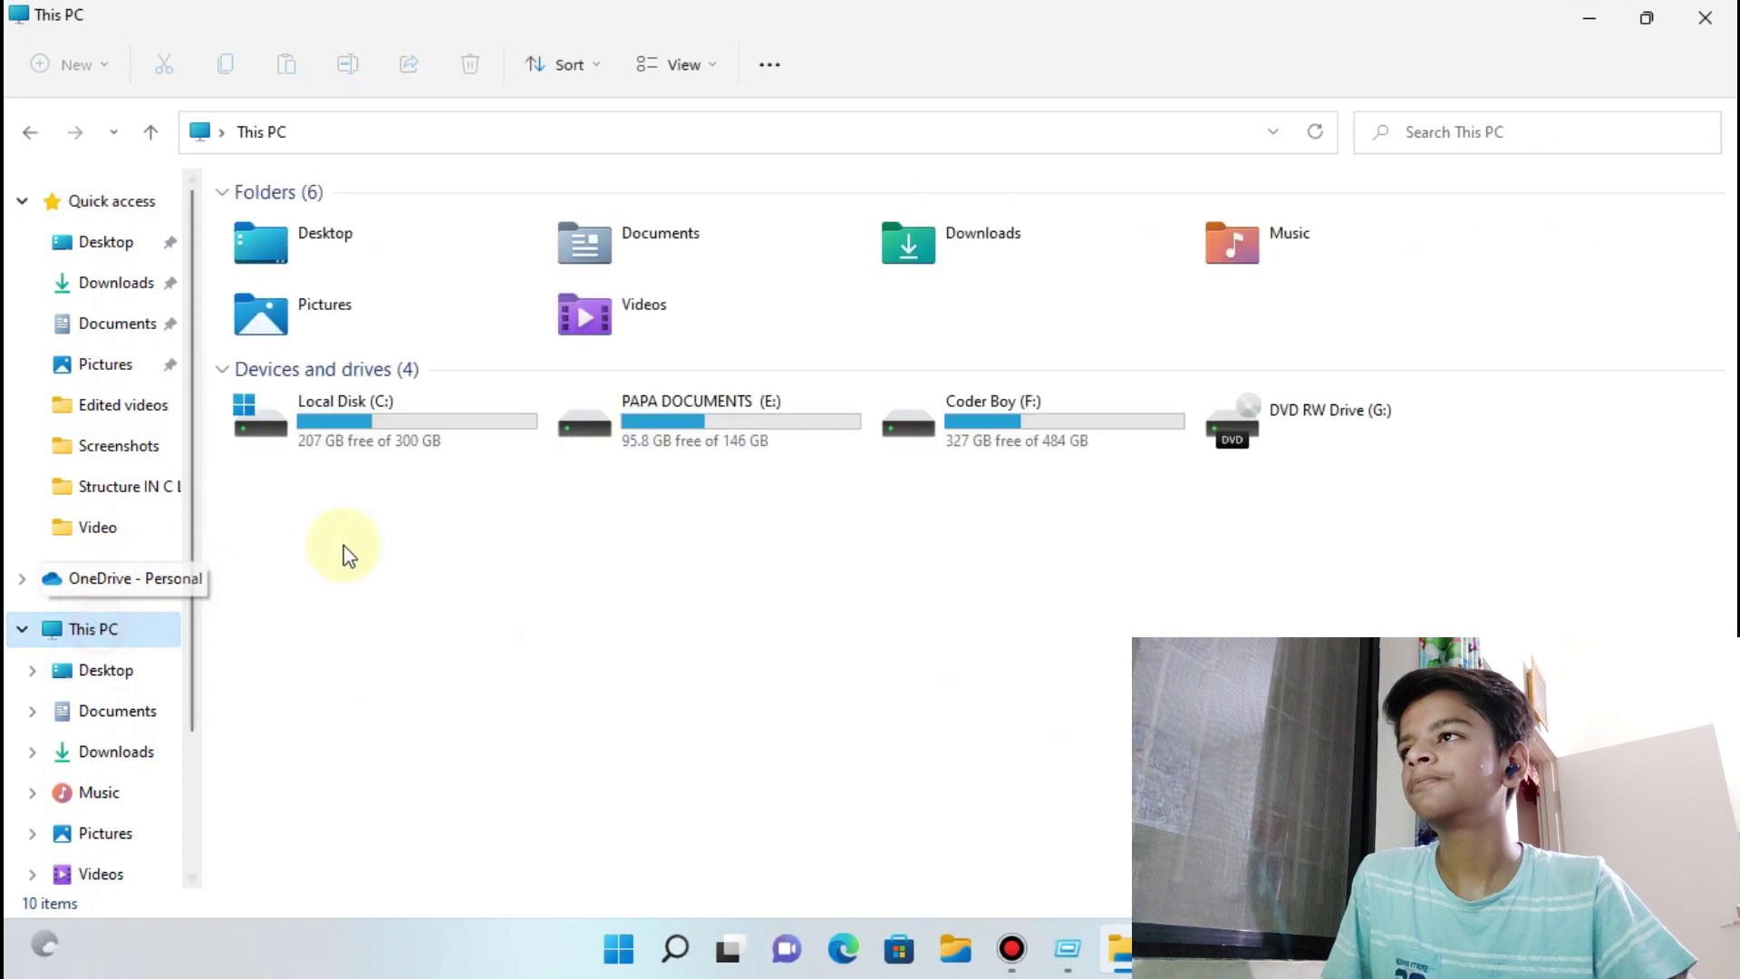
double_click(377, 313)
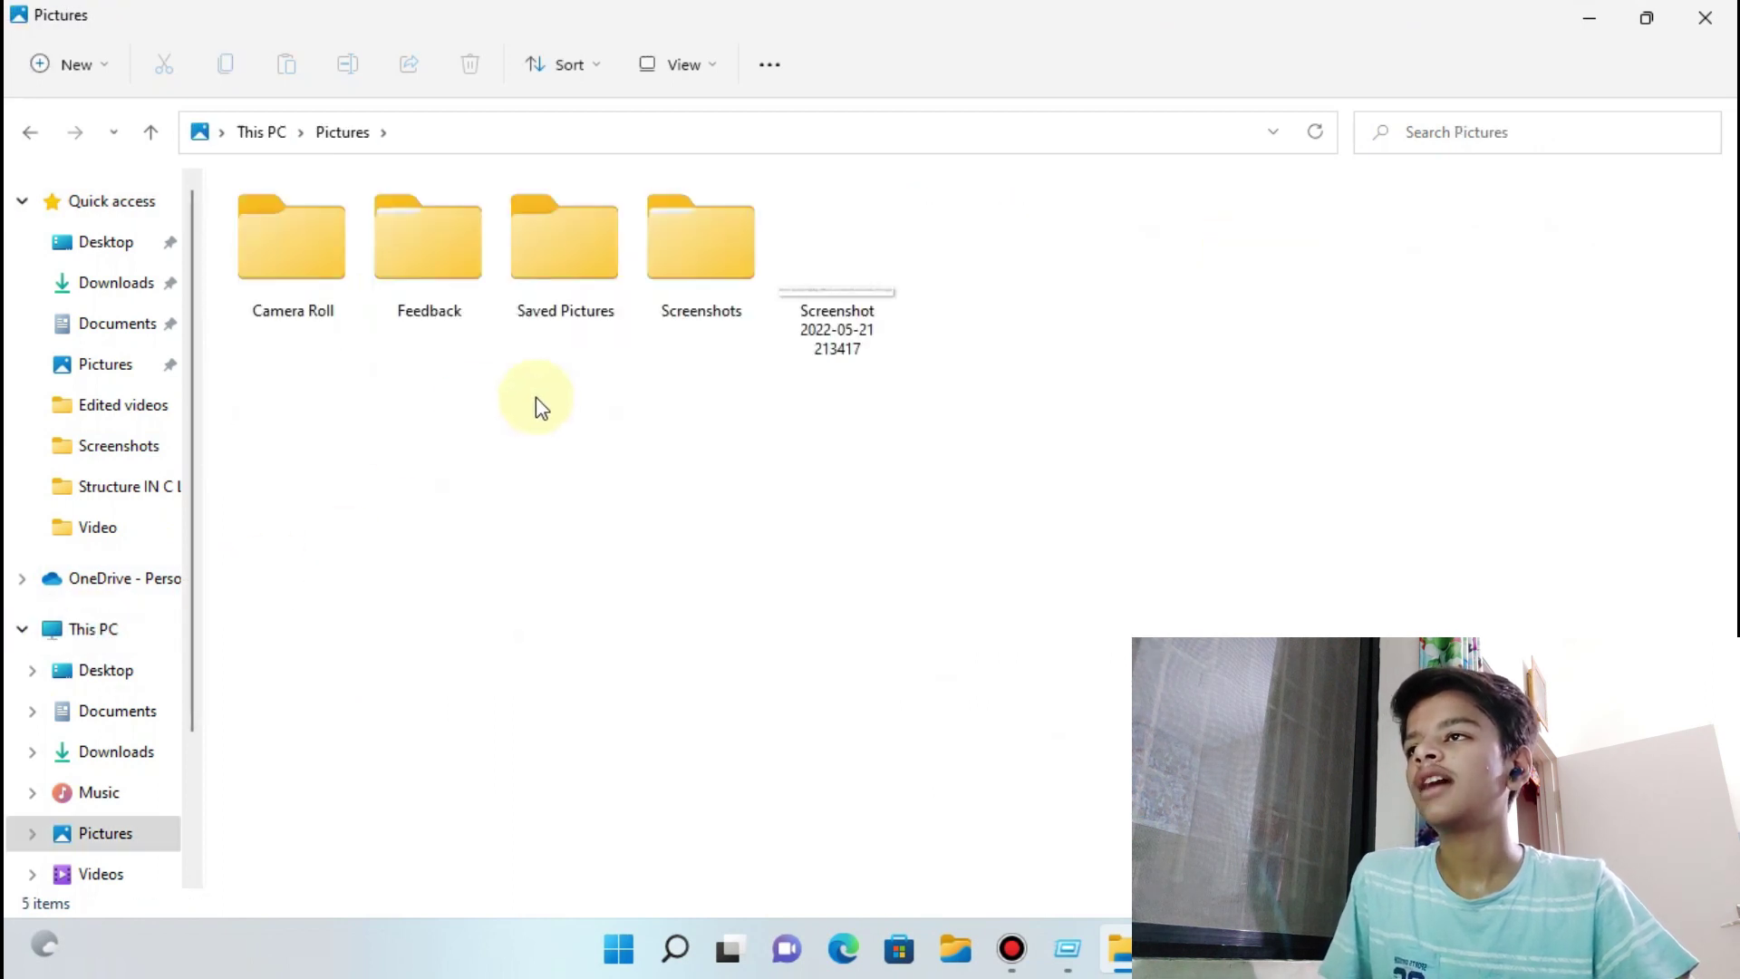
double_click(716, 275)
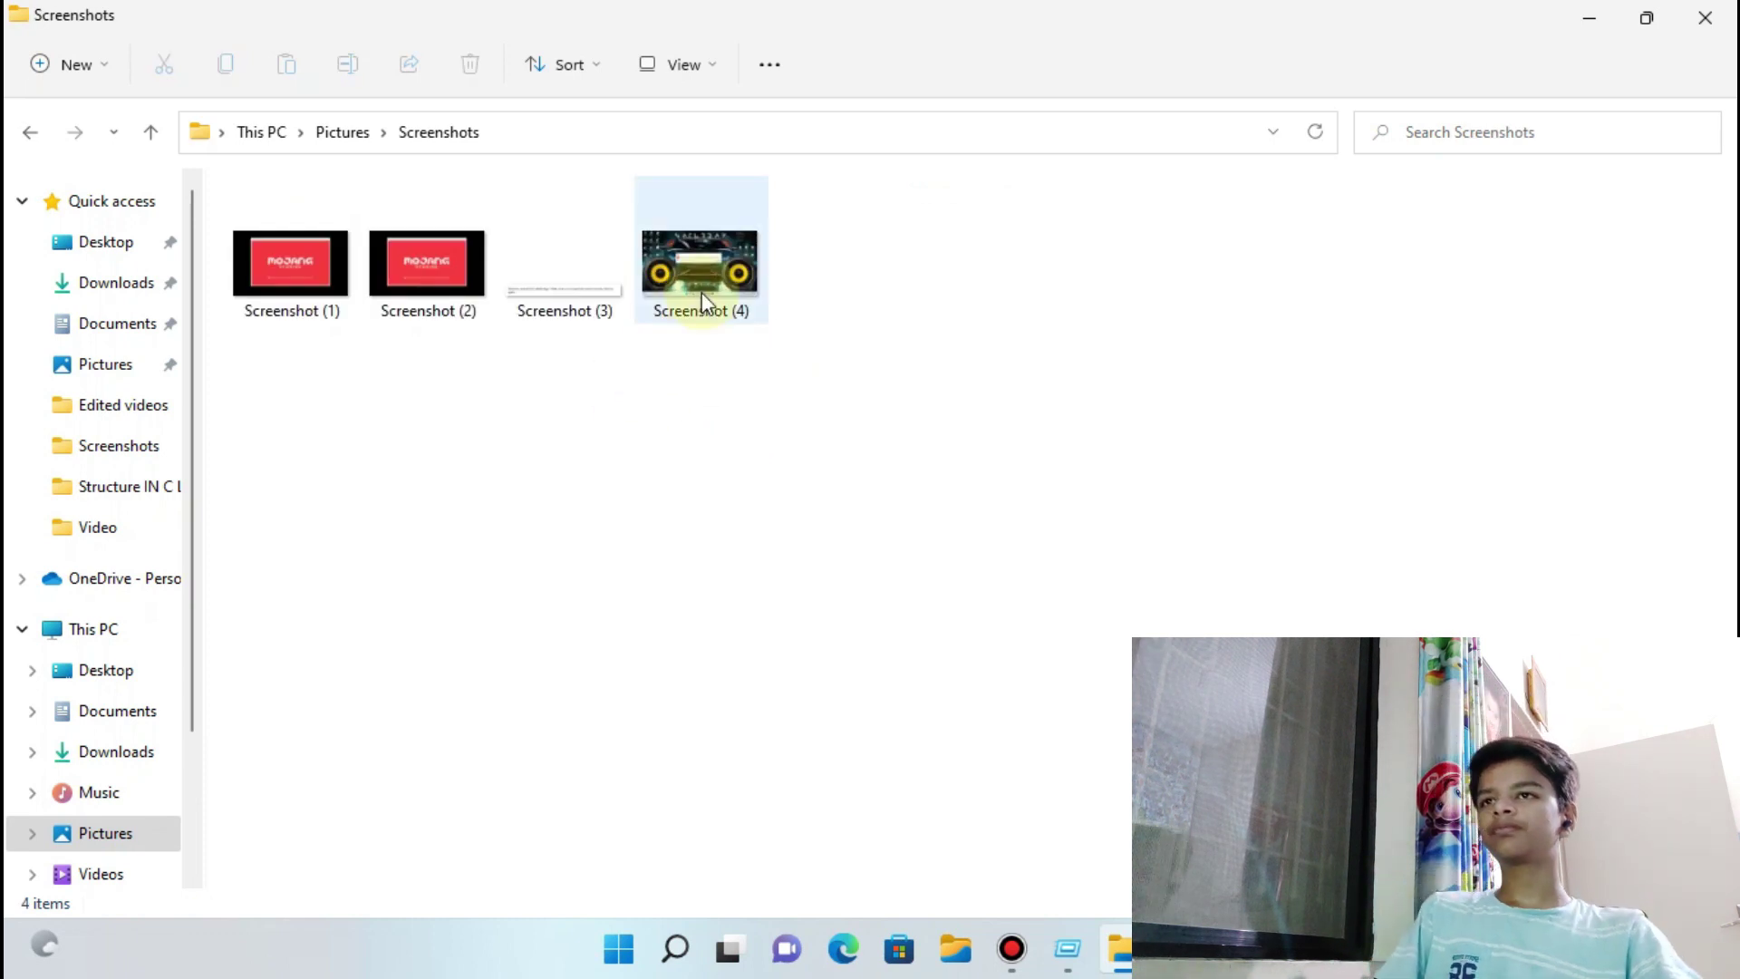
left_click(717, 263)
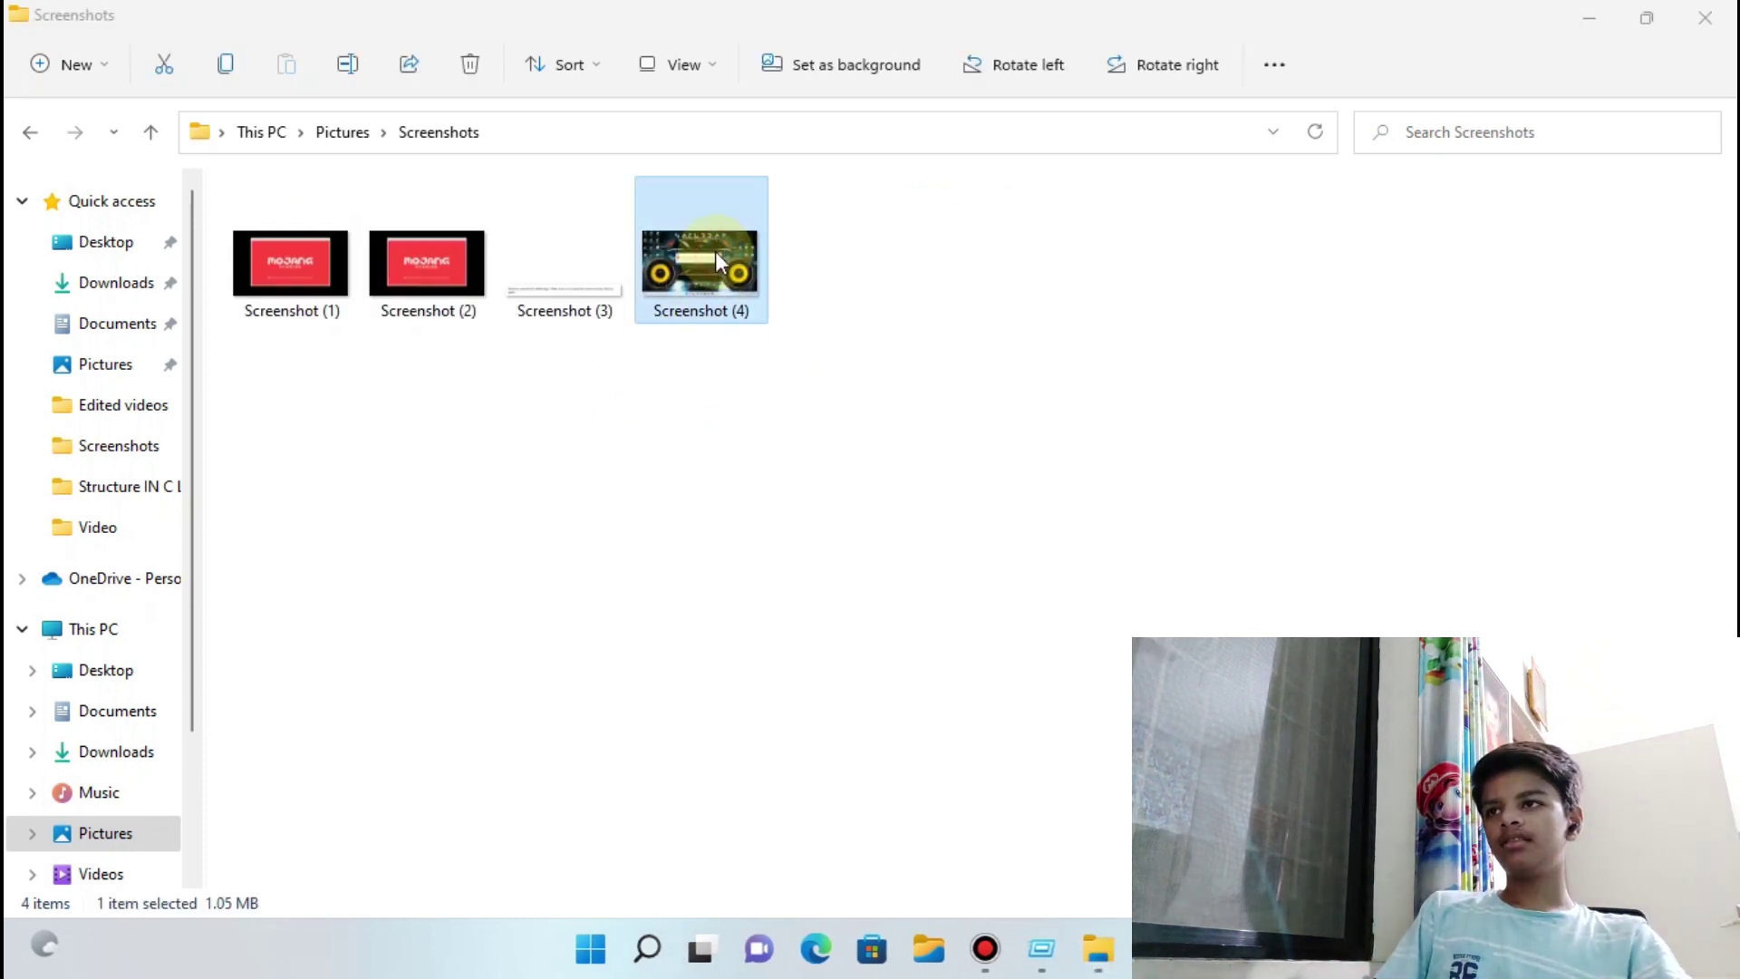
double_click(715, 252)
left_click(1354, 188)
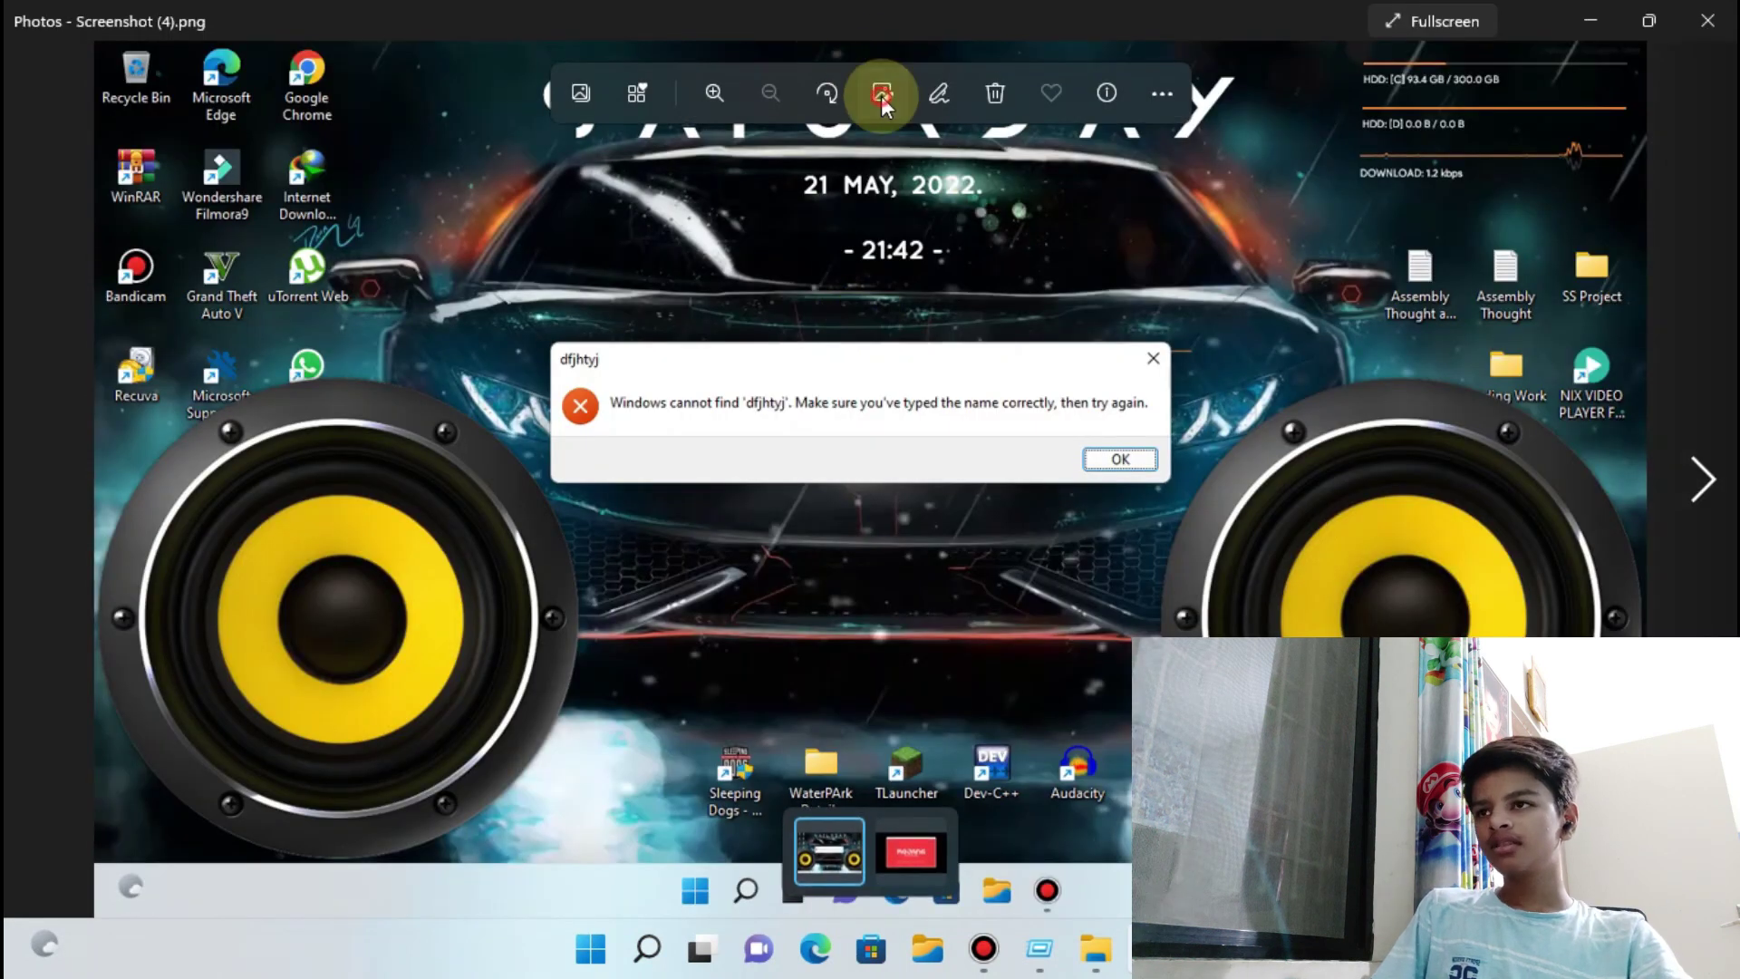
Crop Screenshot (4) down to just the 'Windows cannot find' error message line
left_click(881, 94)
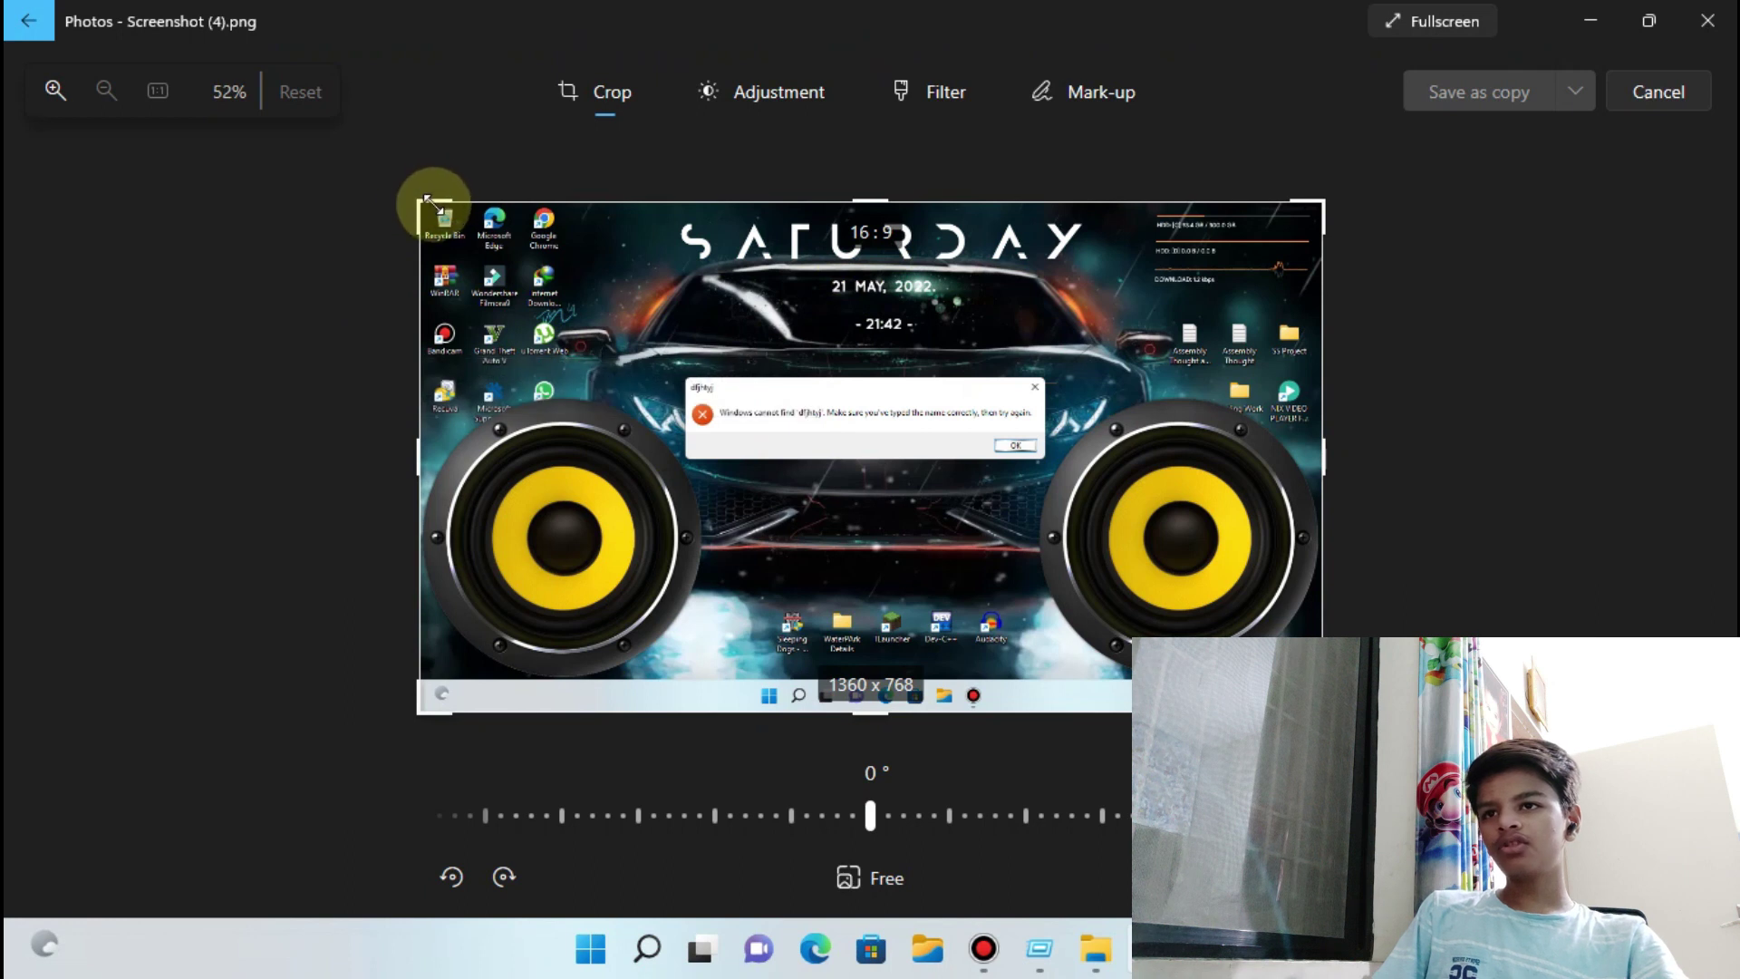
left_click_drag(426, 199, 688, 282)
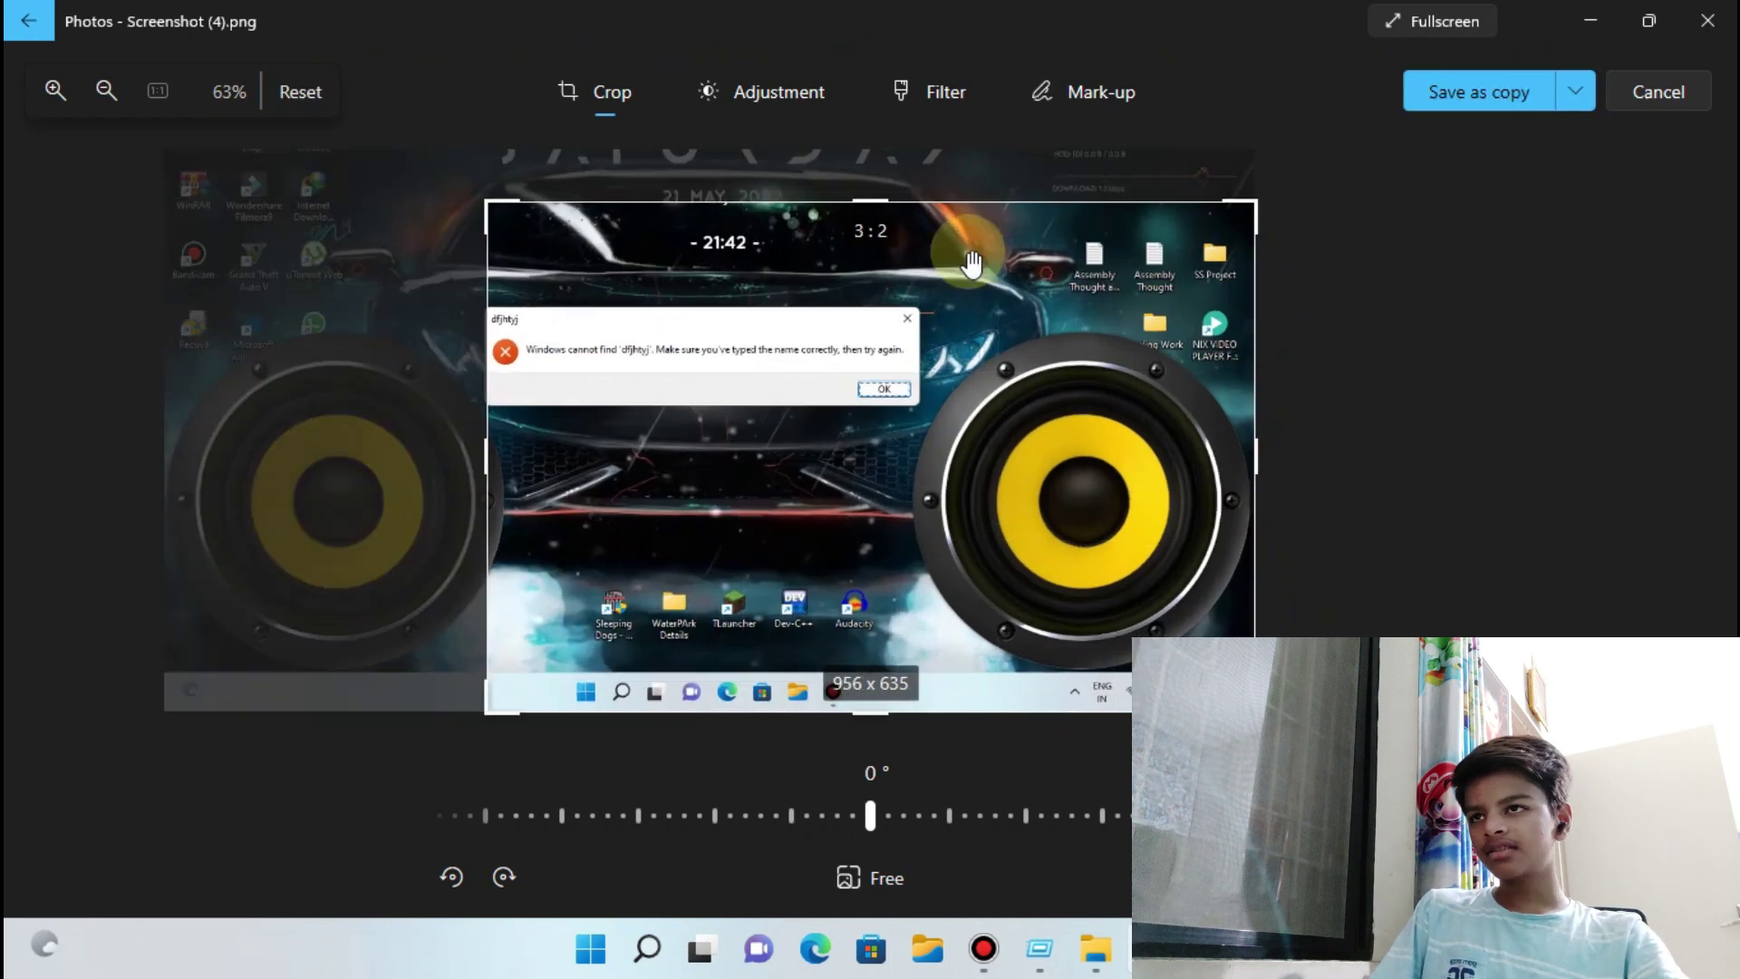
left_click_drag(1255, 713, 915, 399)
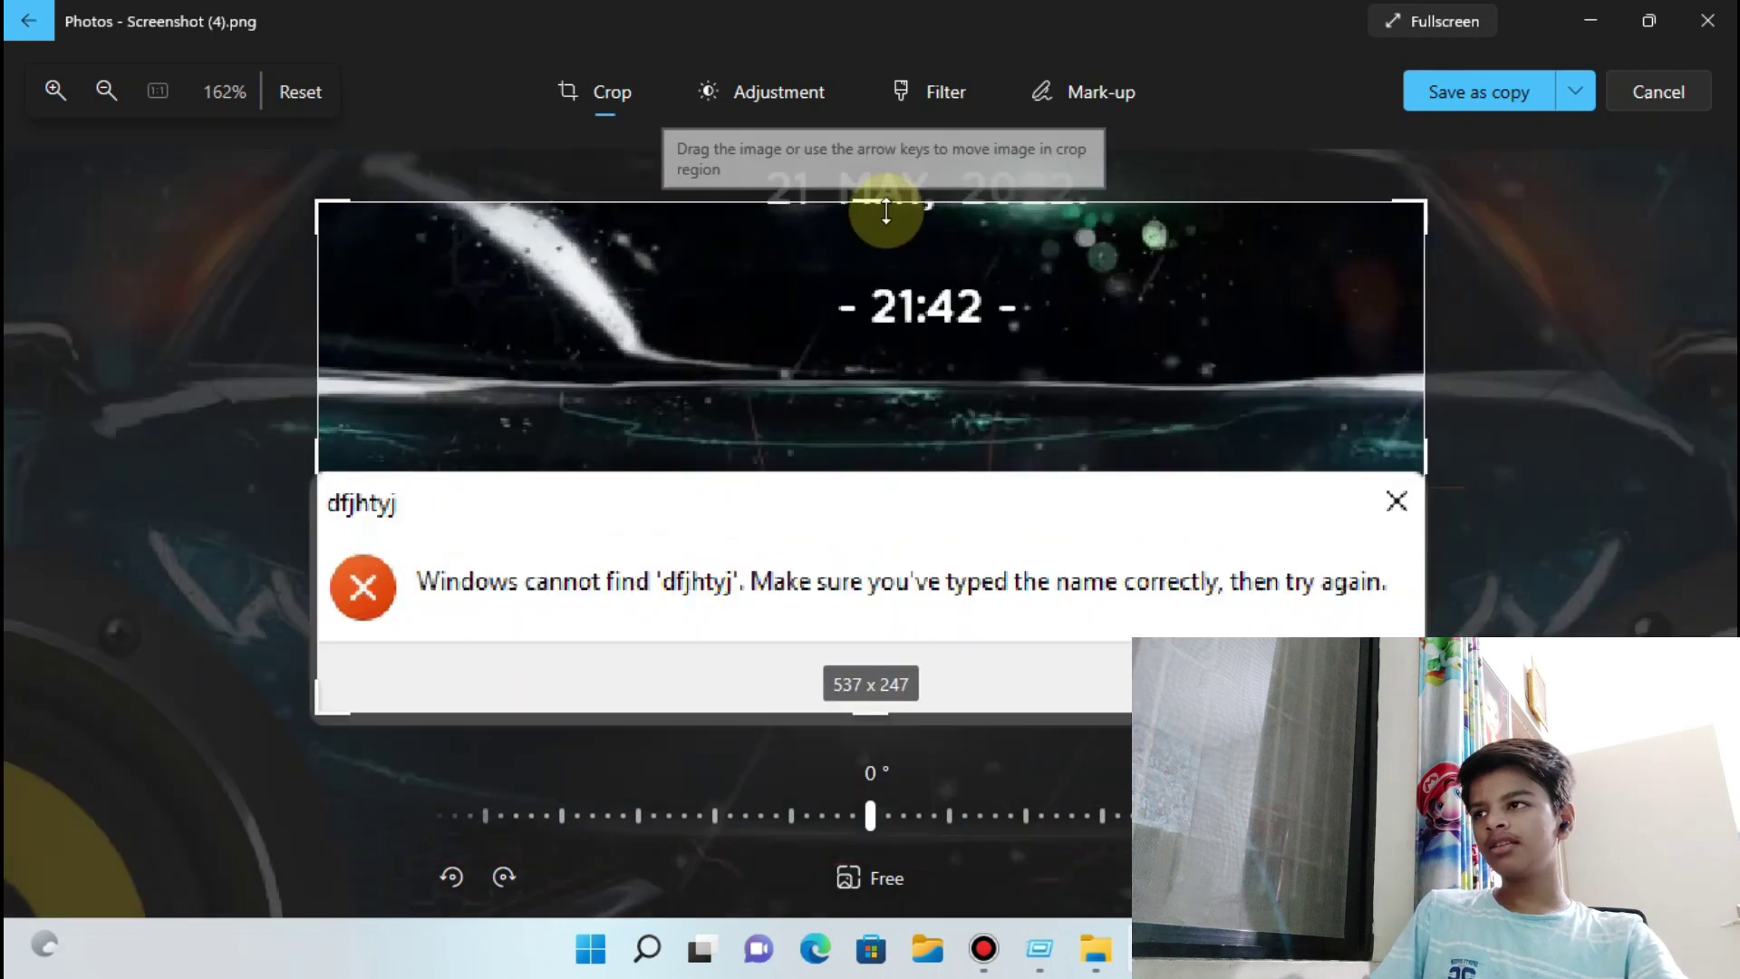
left_click_drag(886, 210, 852, 548)
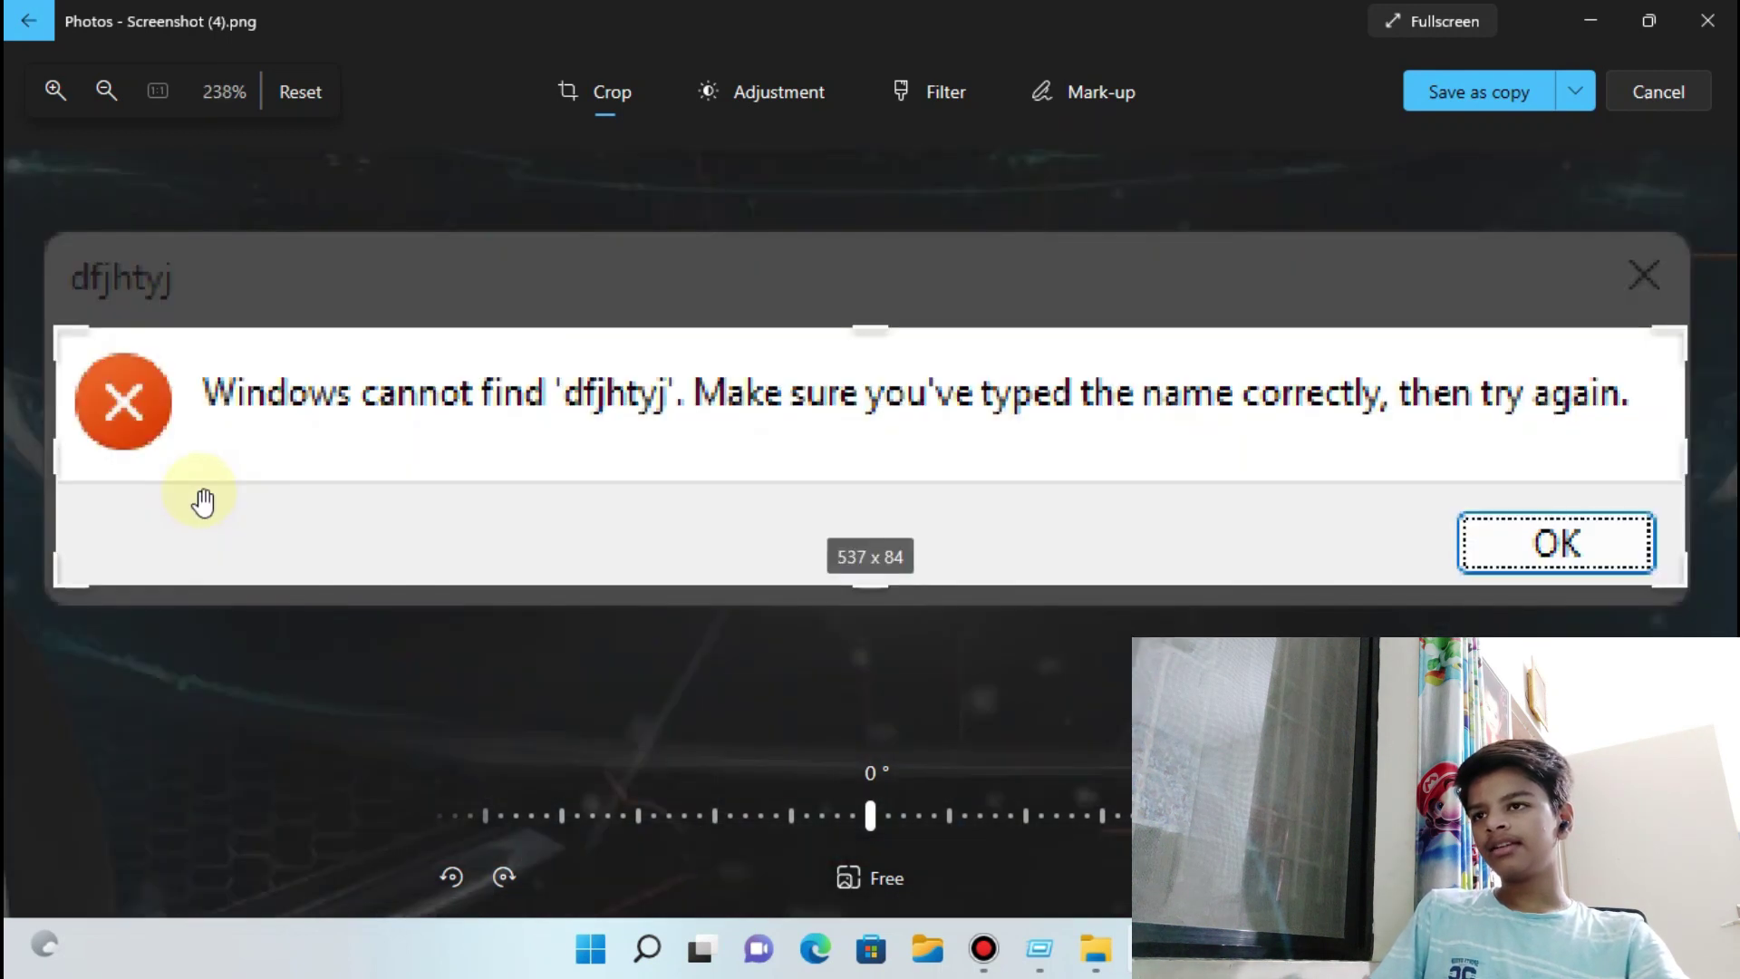
left_click_drag(50, 415, 195, 433)
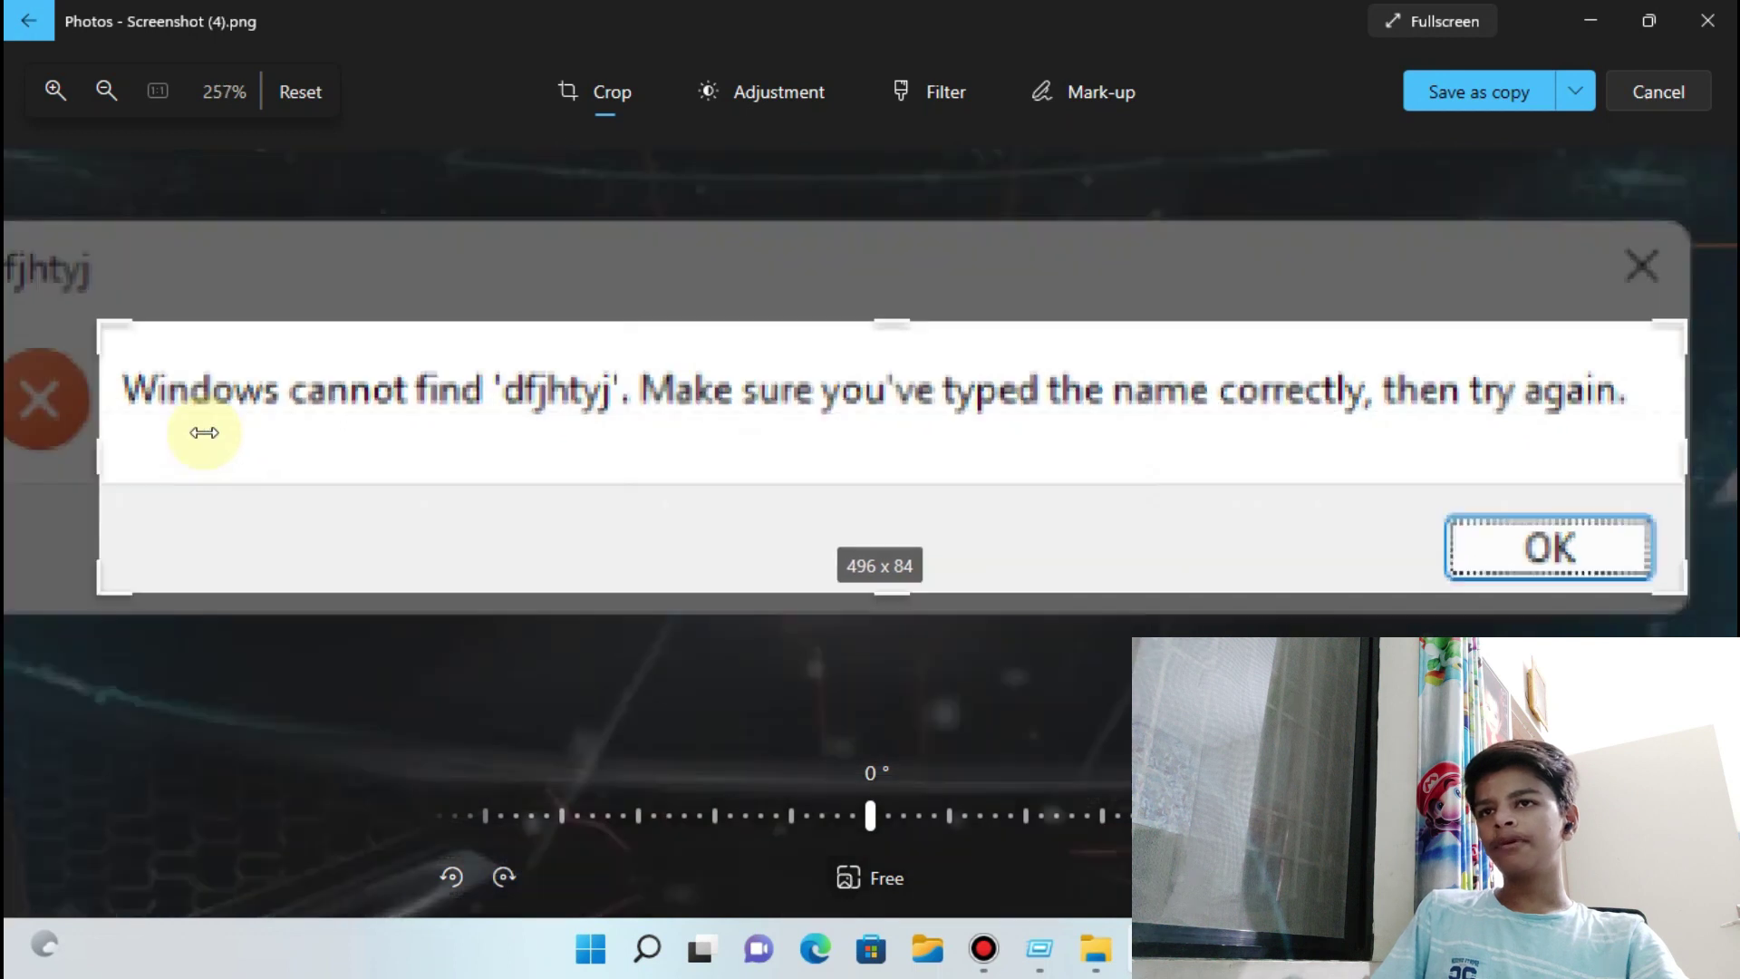
left_click_drag(822, 575, 911, 421)
mouse_move(1664, 444)
left_mouse_down()
mouse_move(1682, 447)
mouse_move(1642, 453)
left_mouse_up()
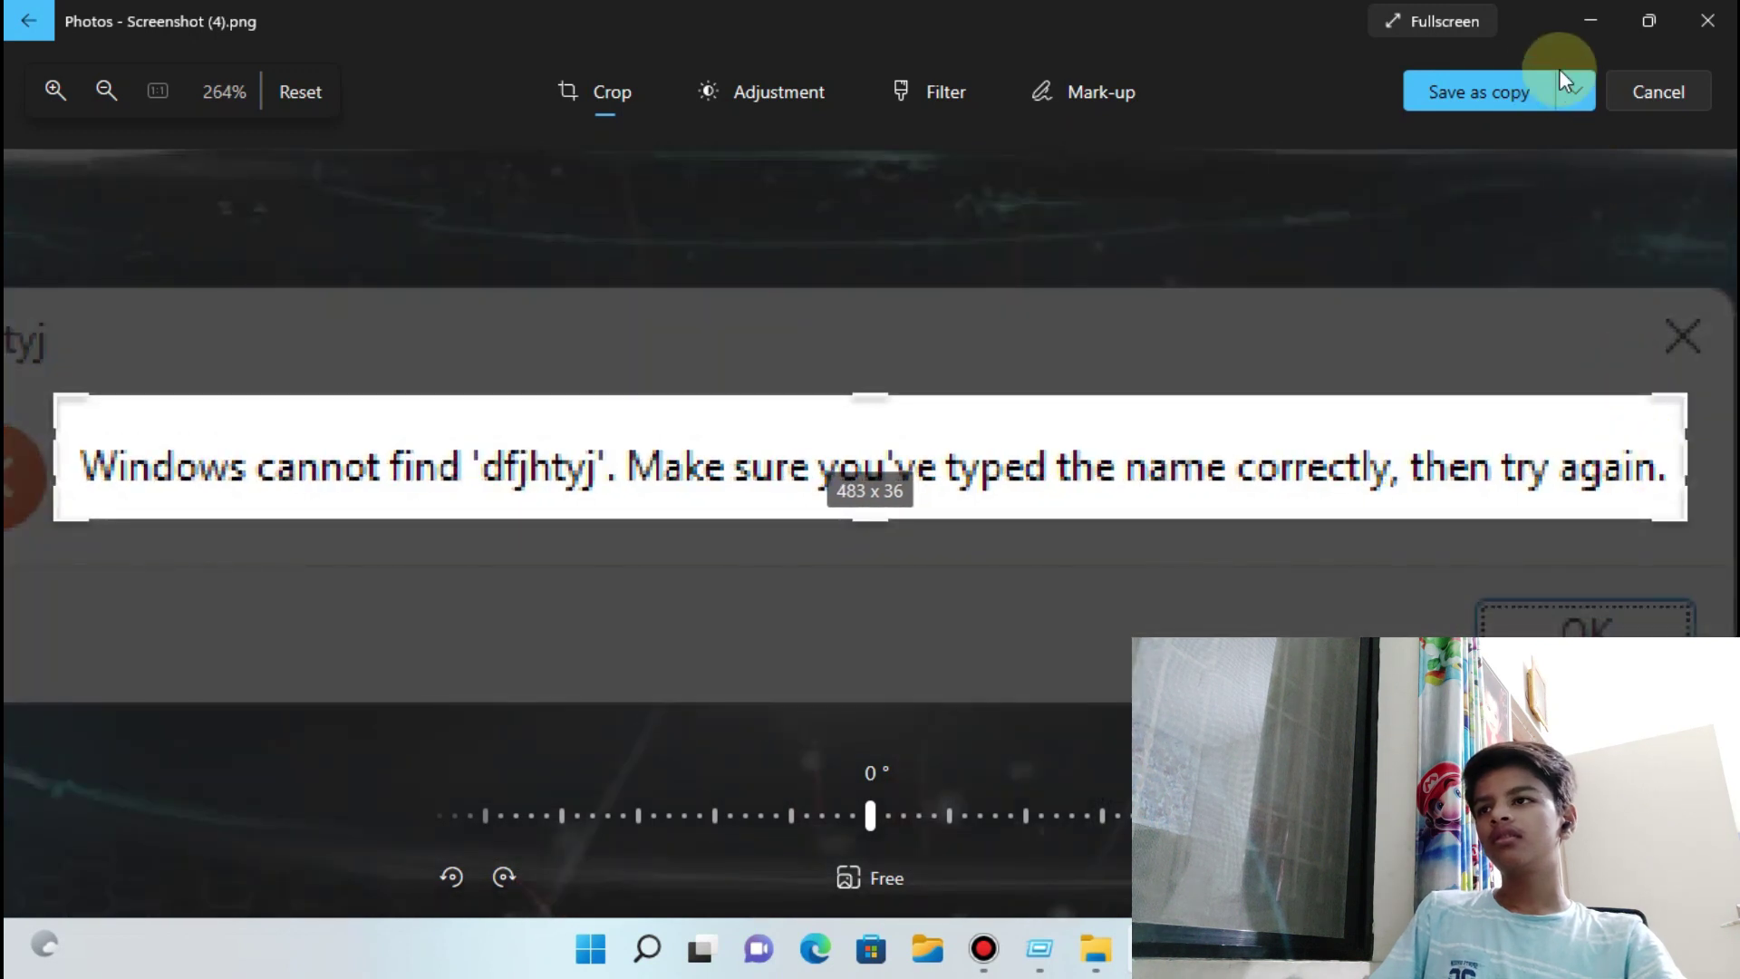
Save the cropped image over the original and close Photos
left_click(1581, 88)
left_click(1490, 134)
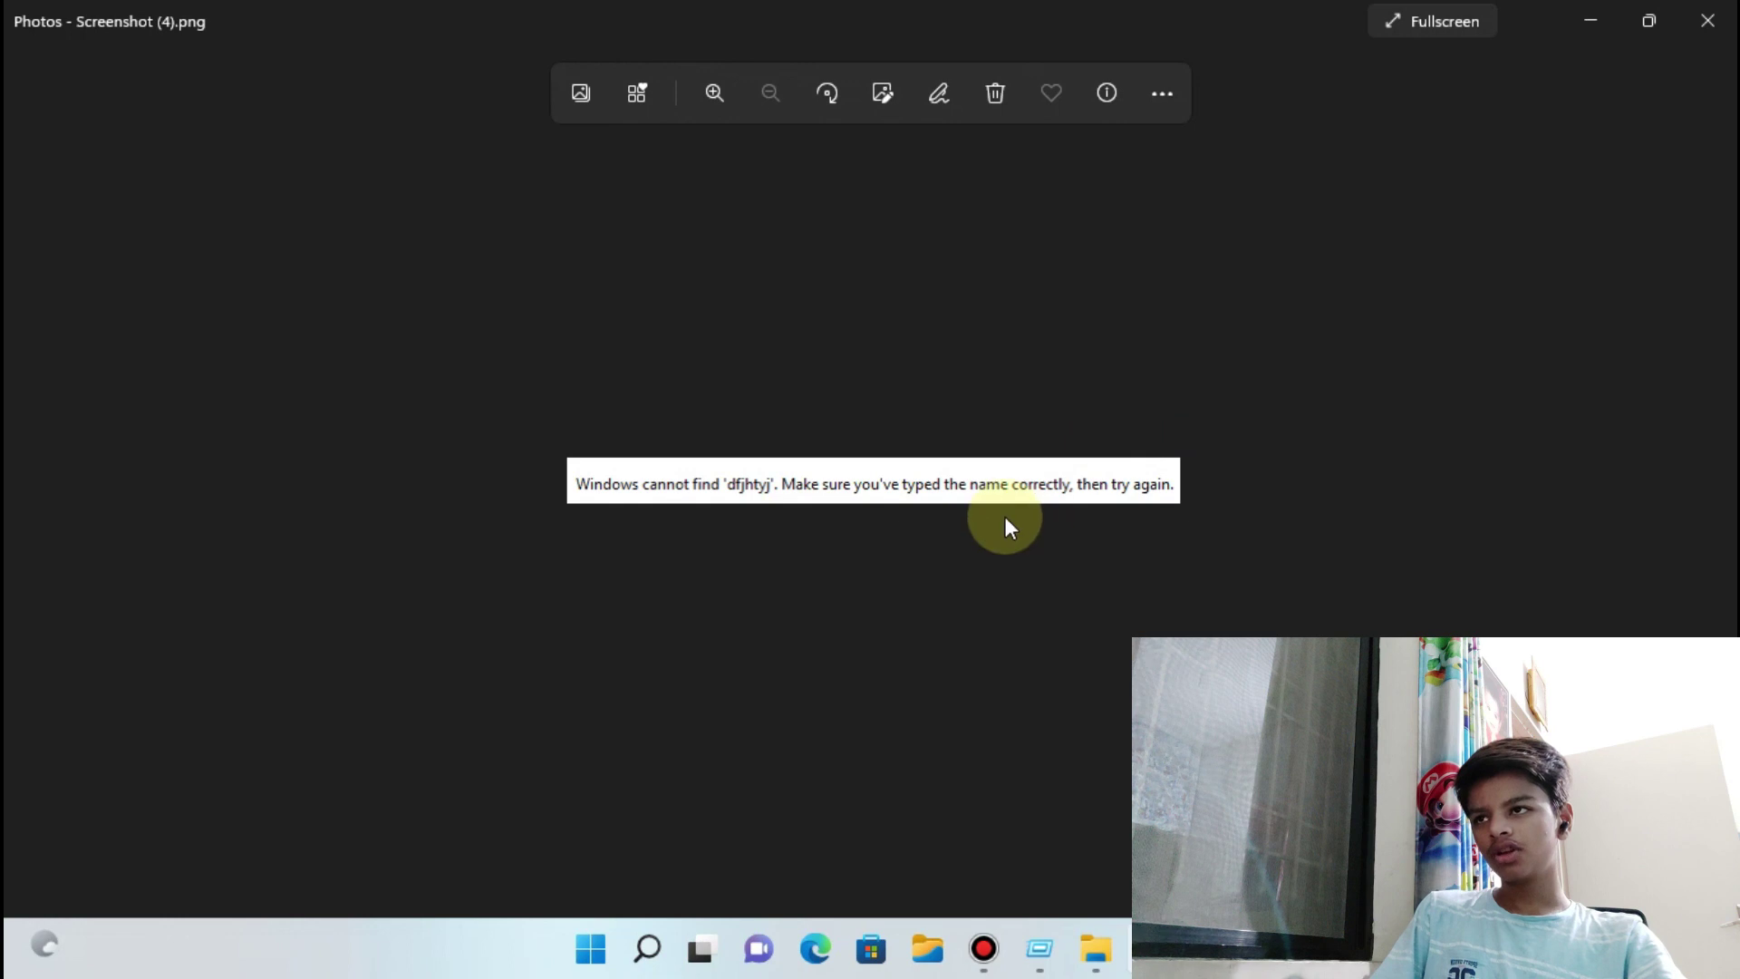
scroll(1090, 426, "up", 4)
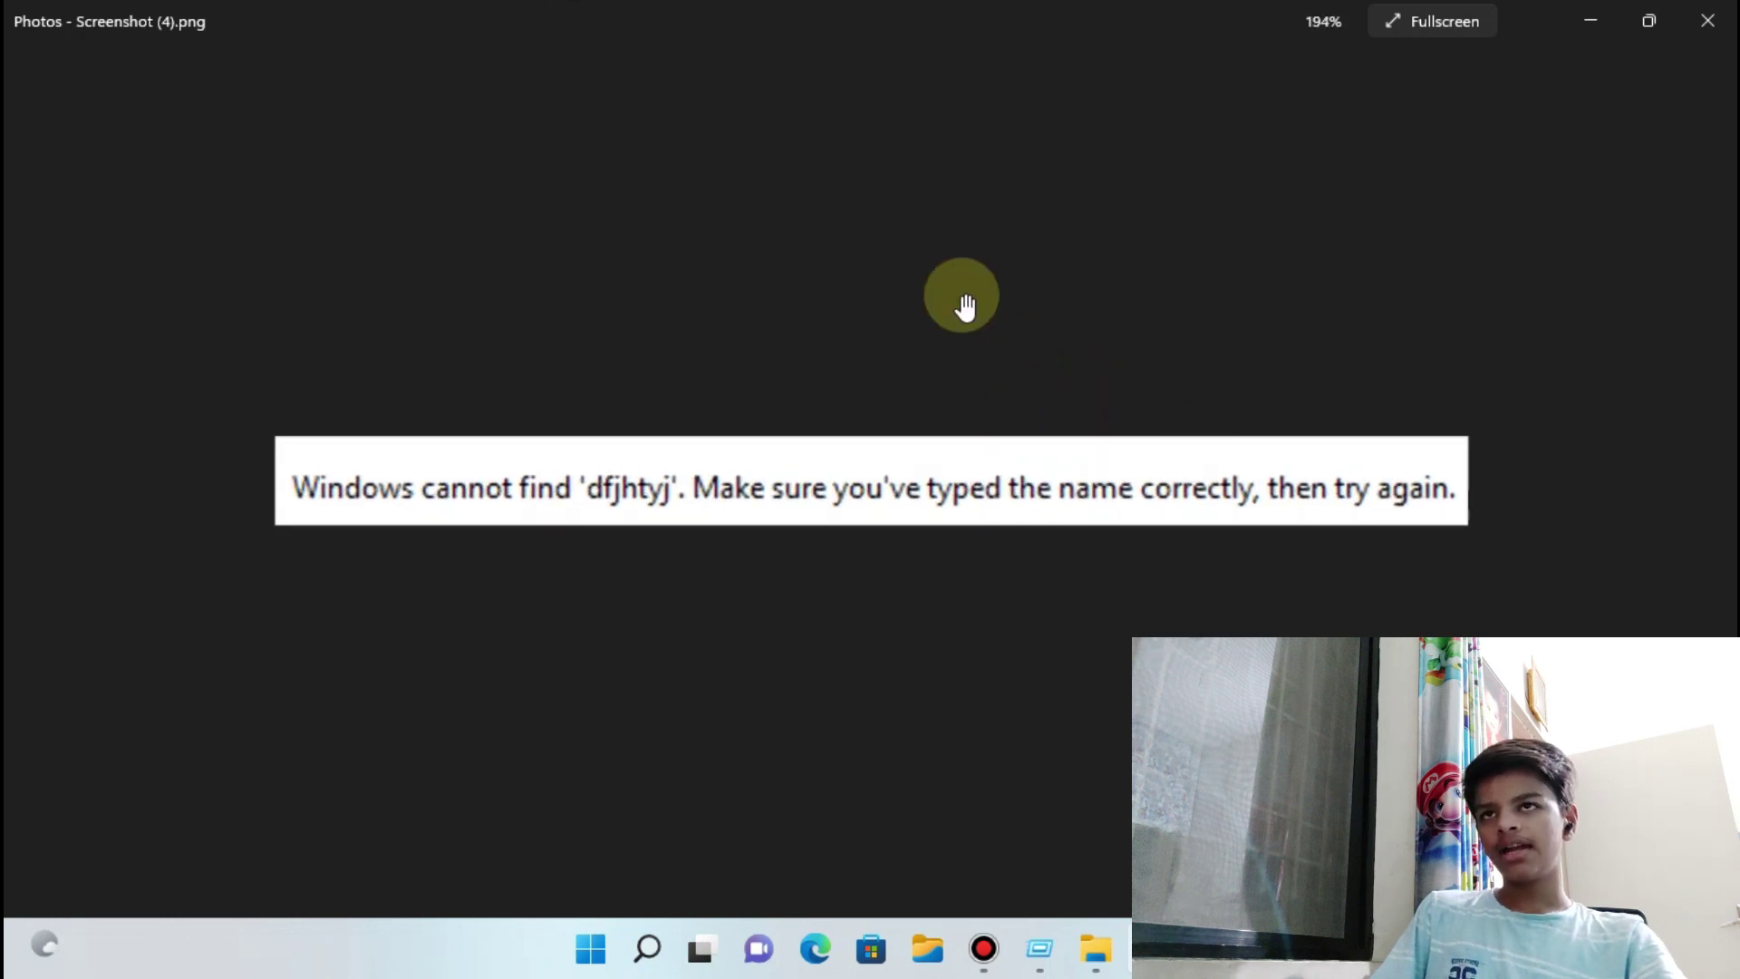
scroll(1223, 521, "down", 3)
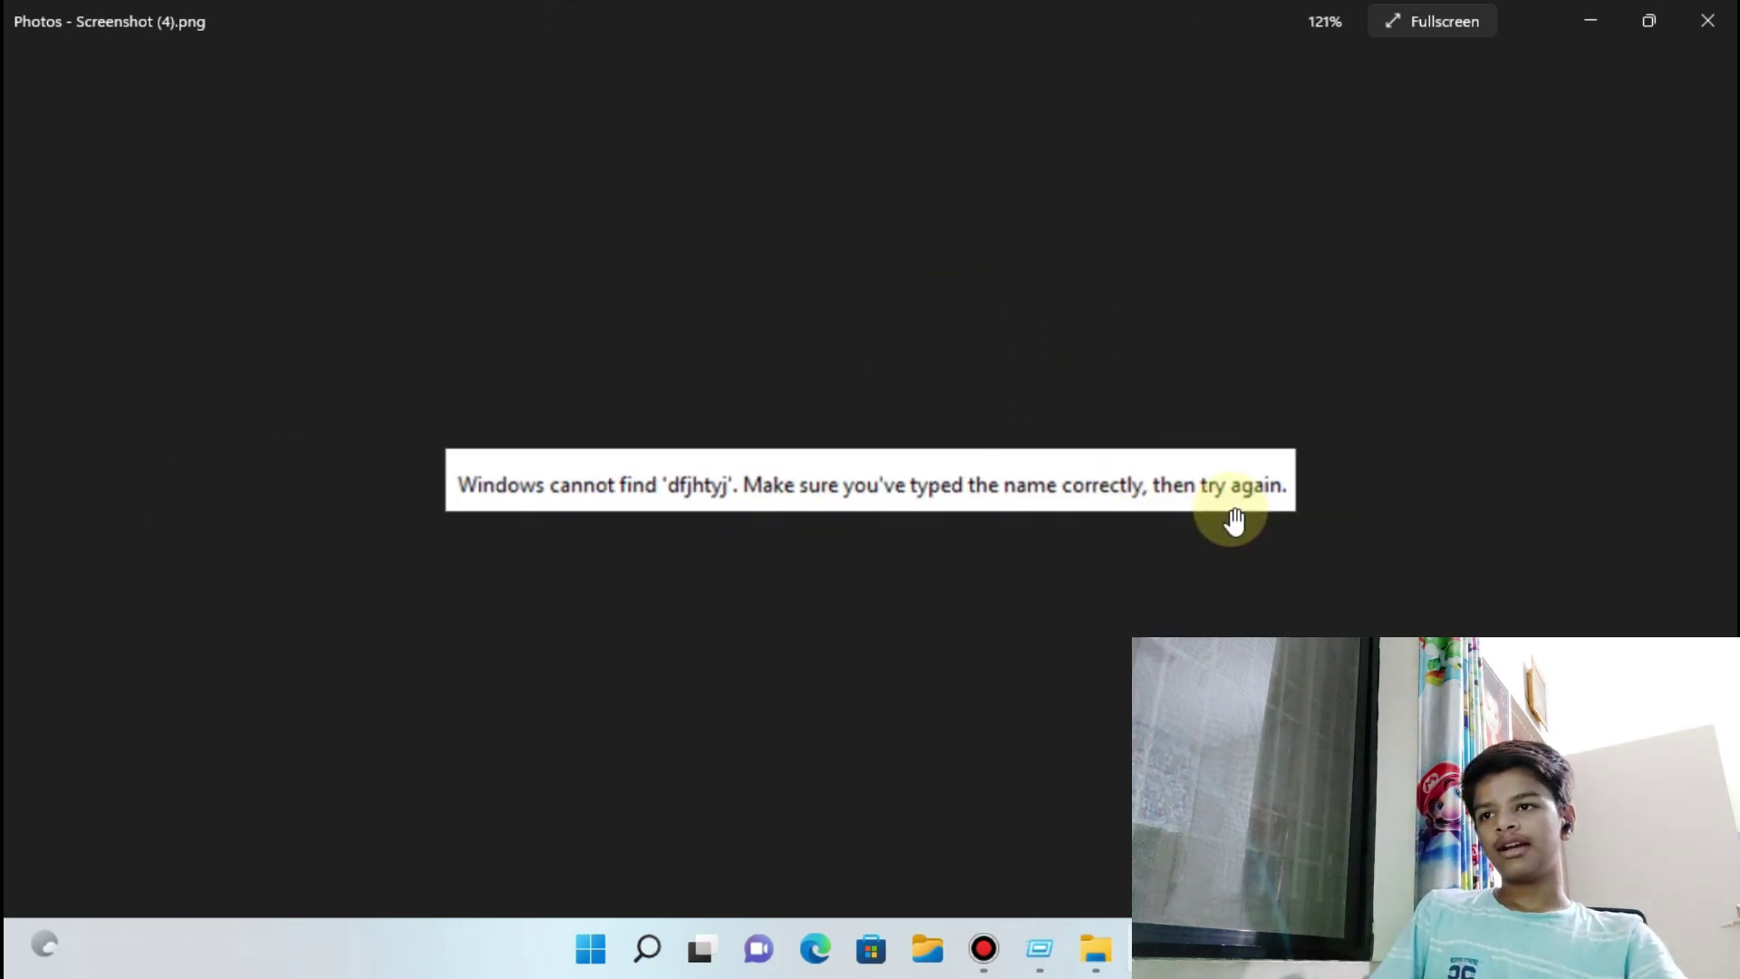
left_click(1707, 20)
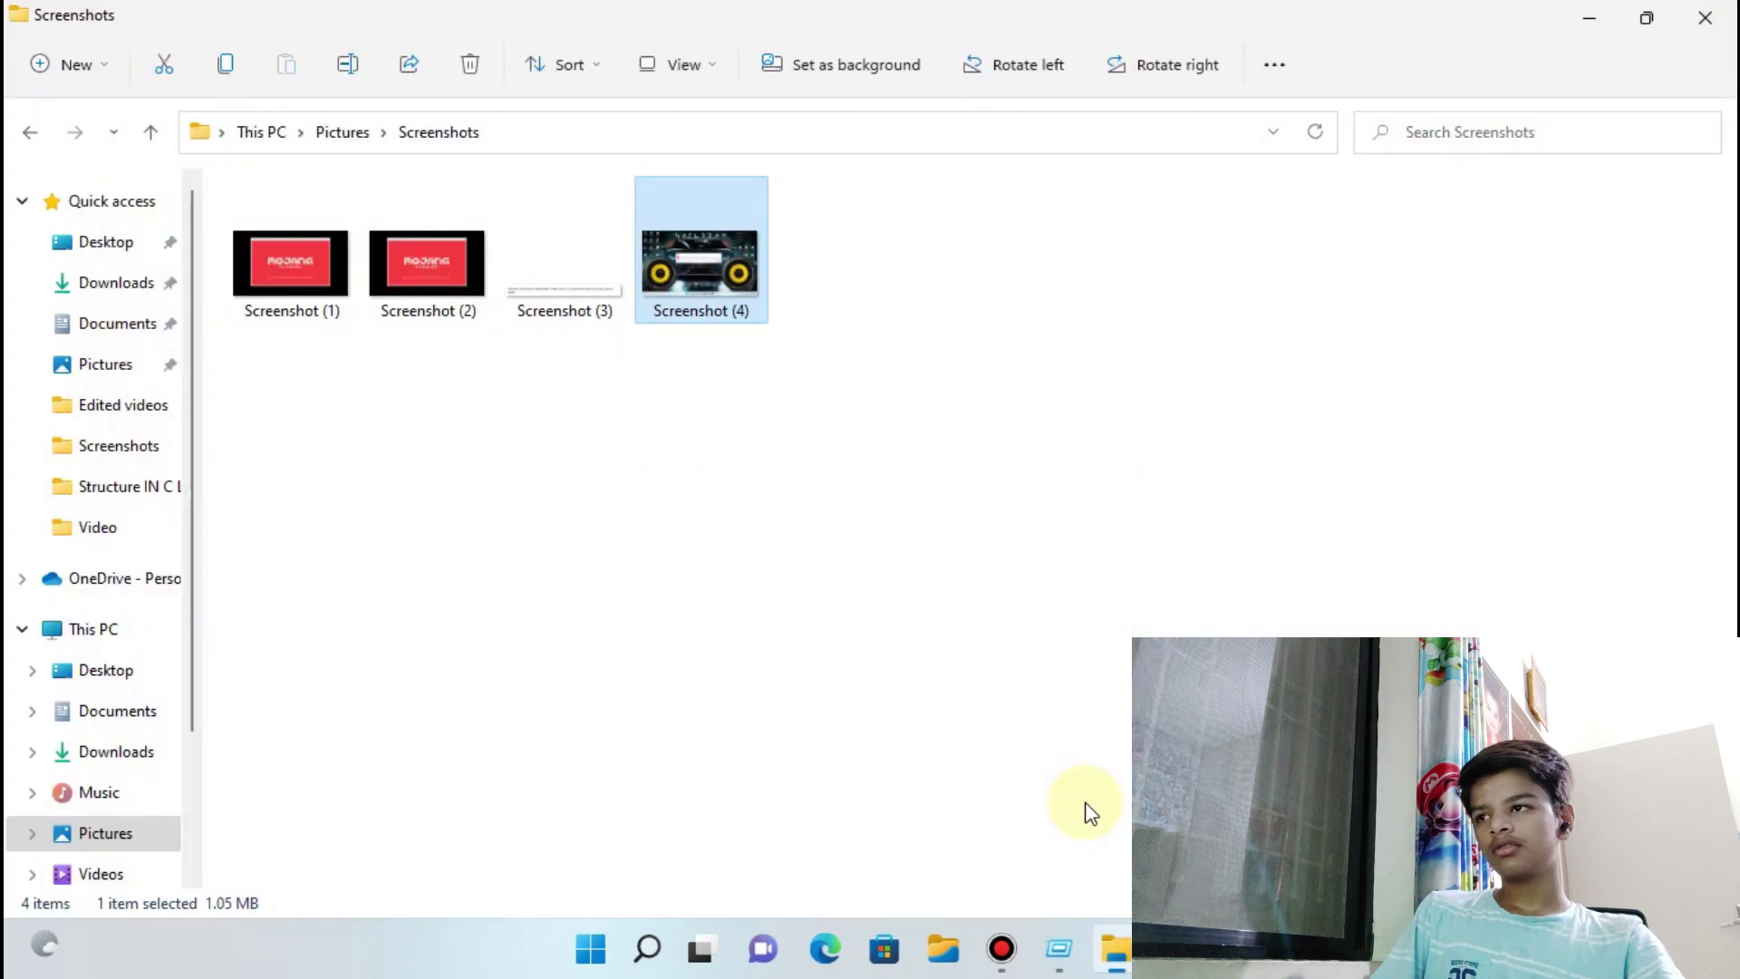
Dismiss the leftover error message and run prompt, and clear the windows to the desktop
left_click(1081, 942)
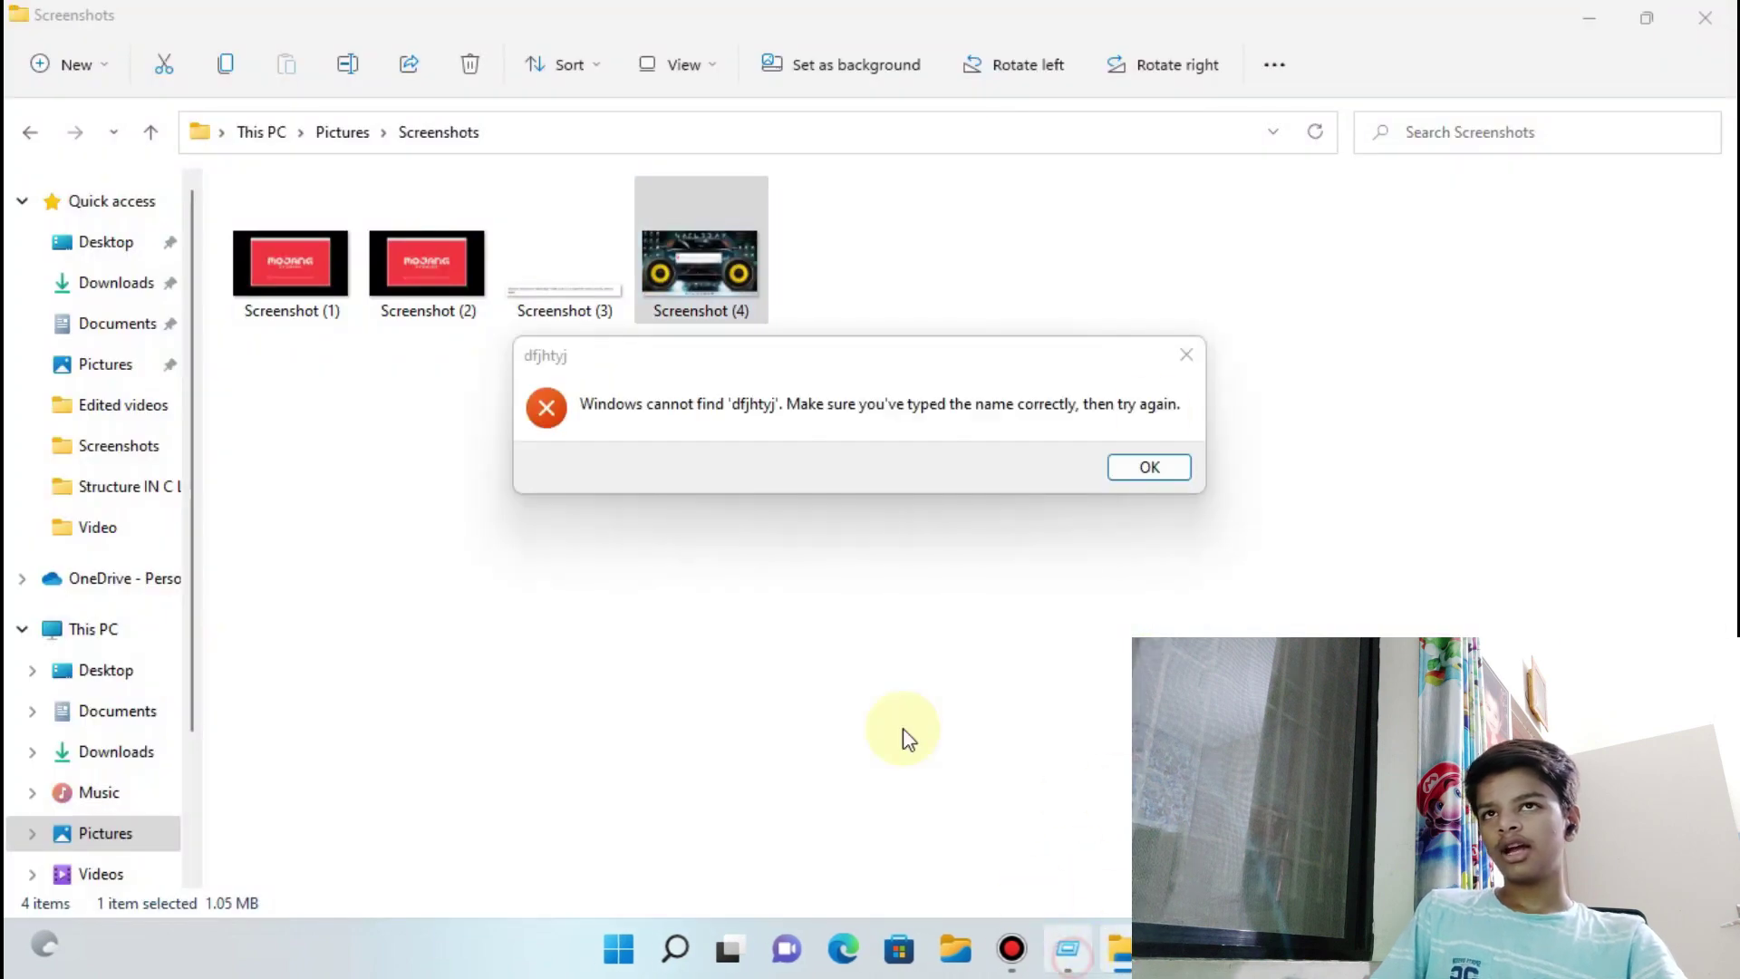
left_click(1176, 354)
left_click(524, 673)
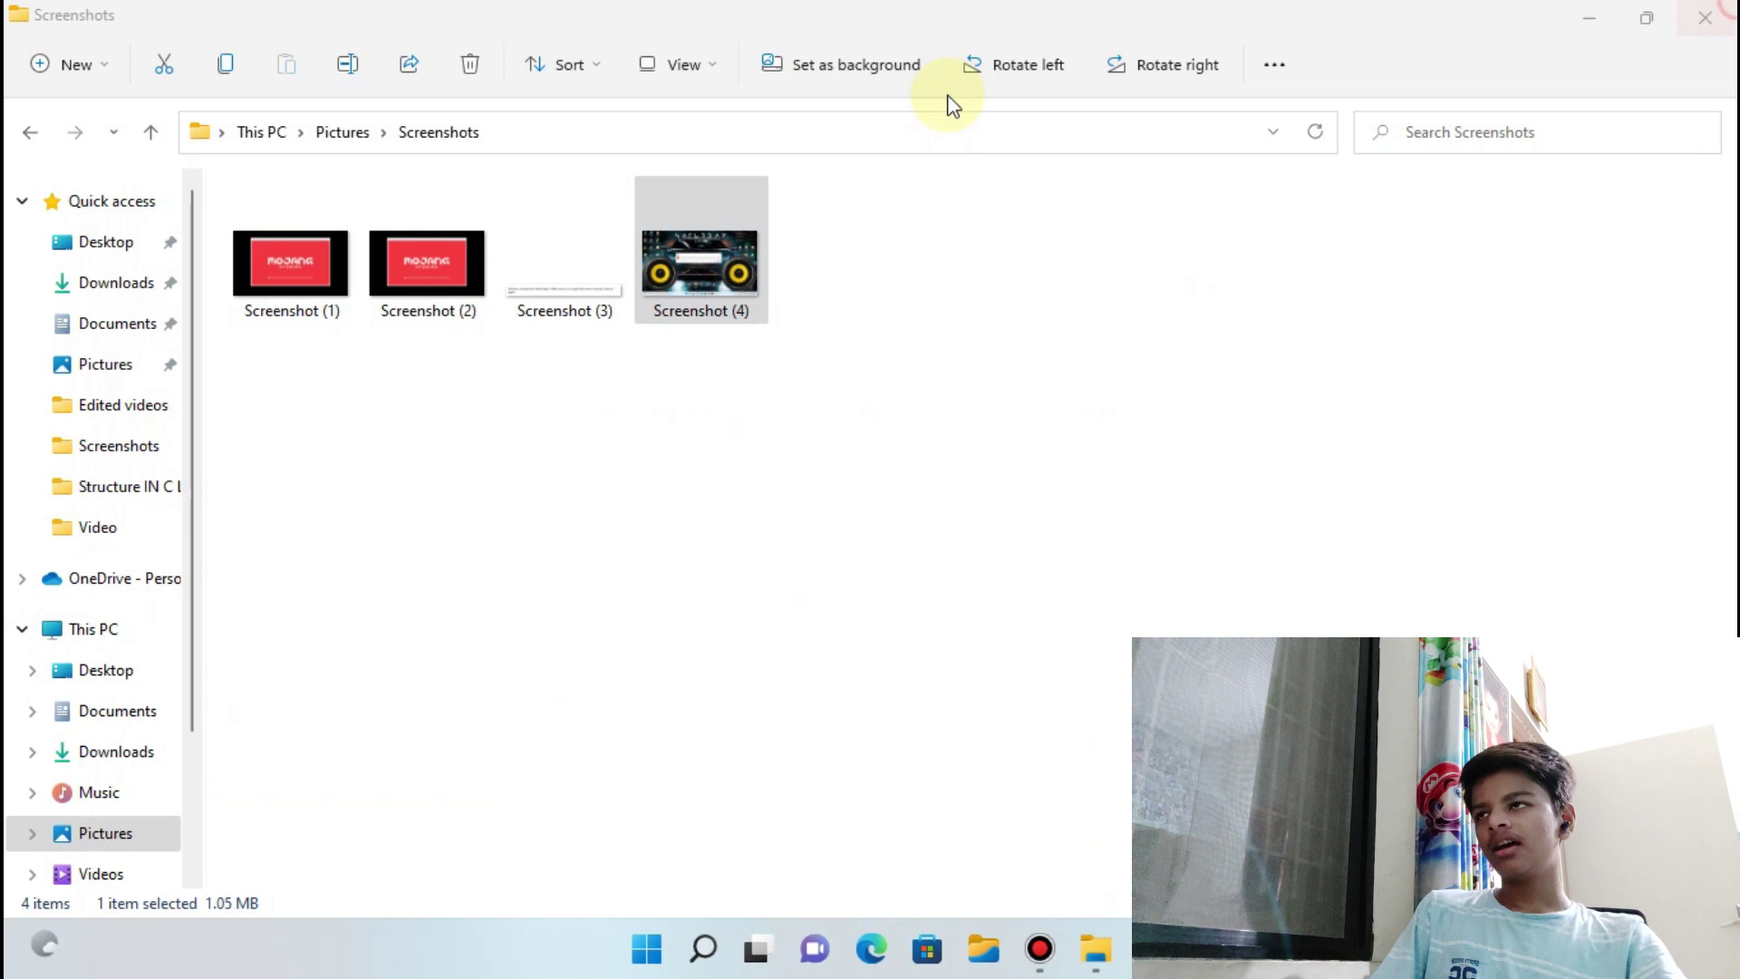
key("super+d")
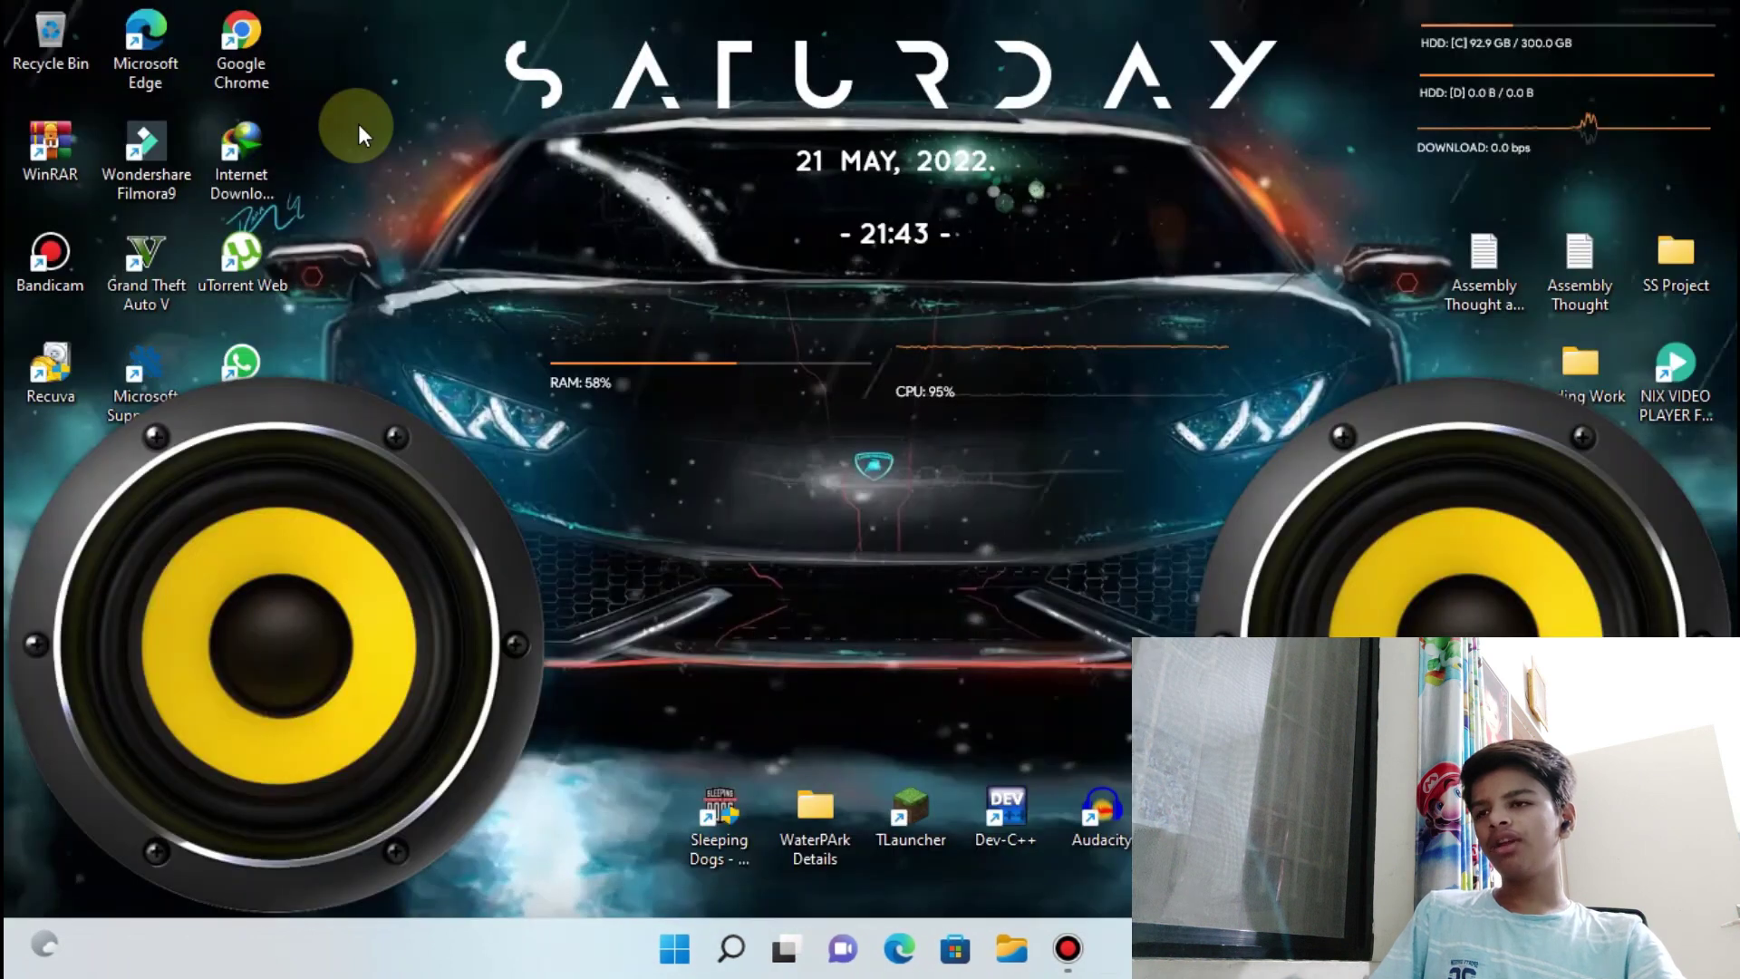
In Chrome, search Google for 'online image to text converter'
left_click(232, 38)
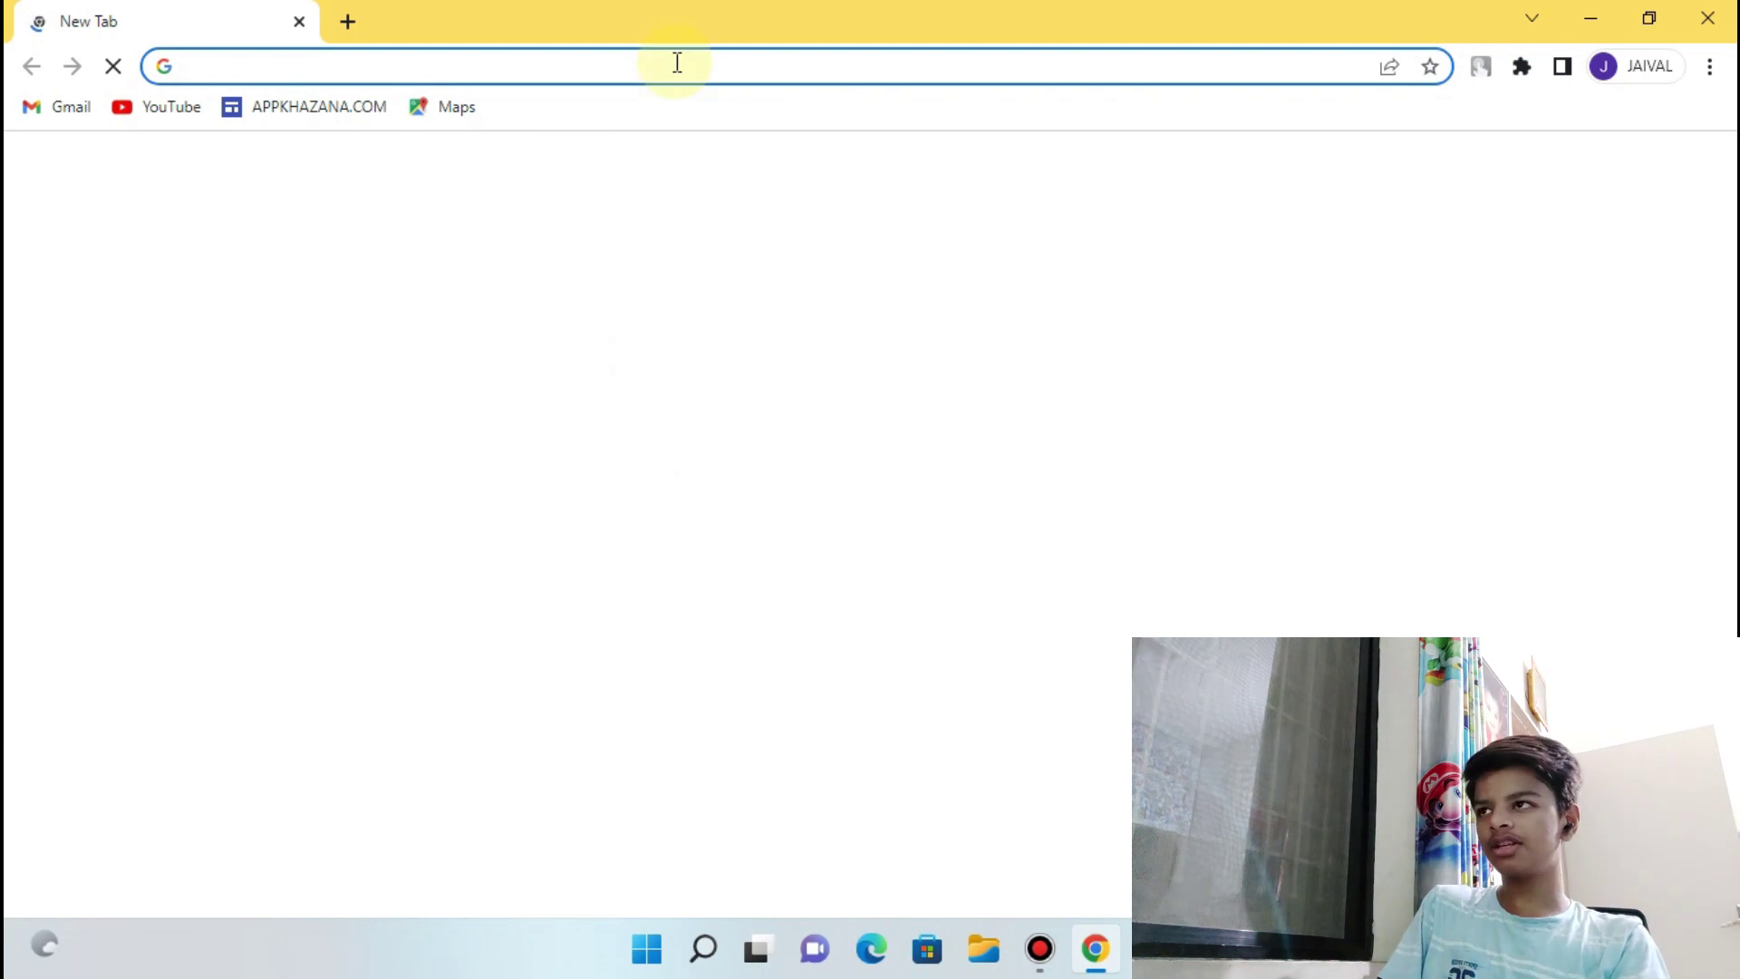
left_click(677, 63)
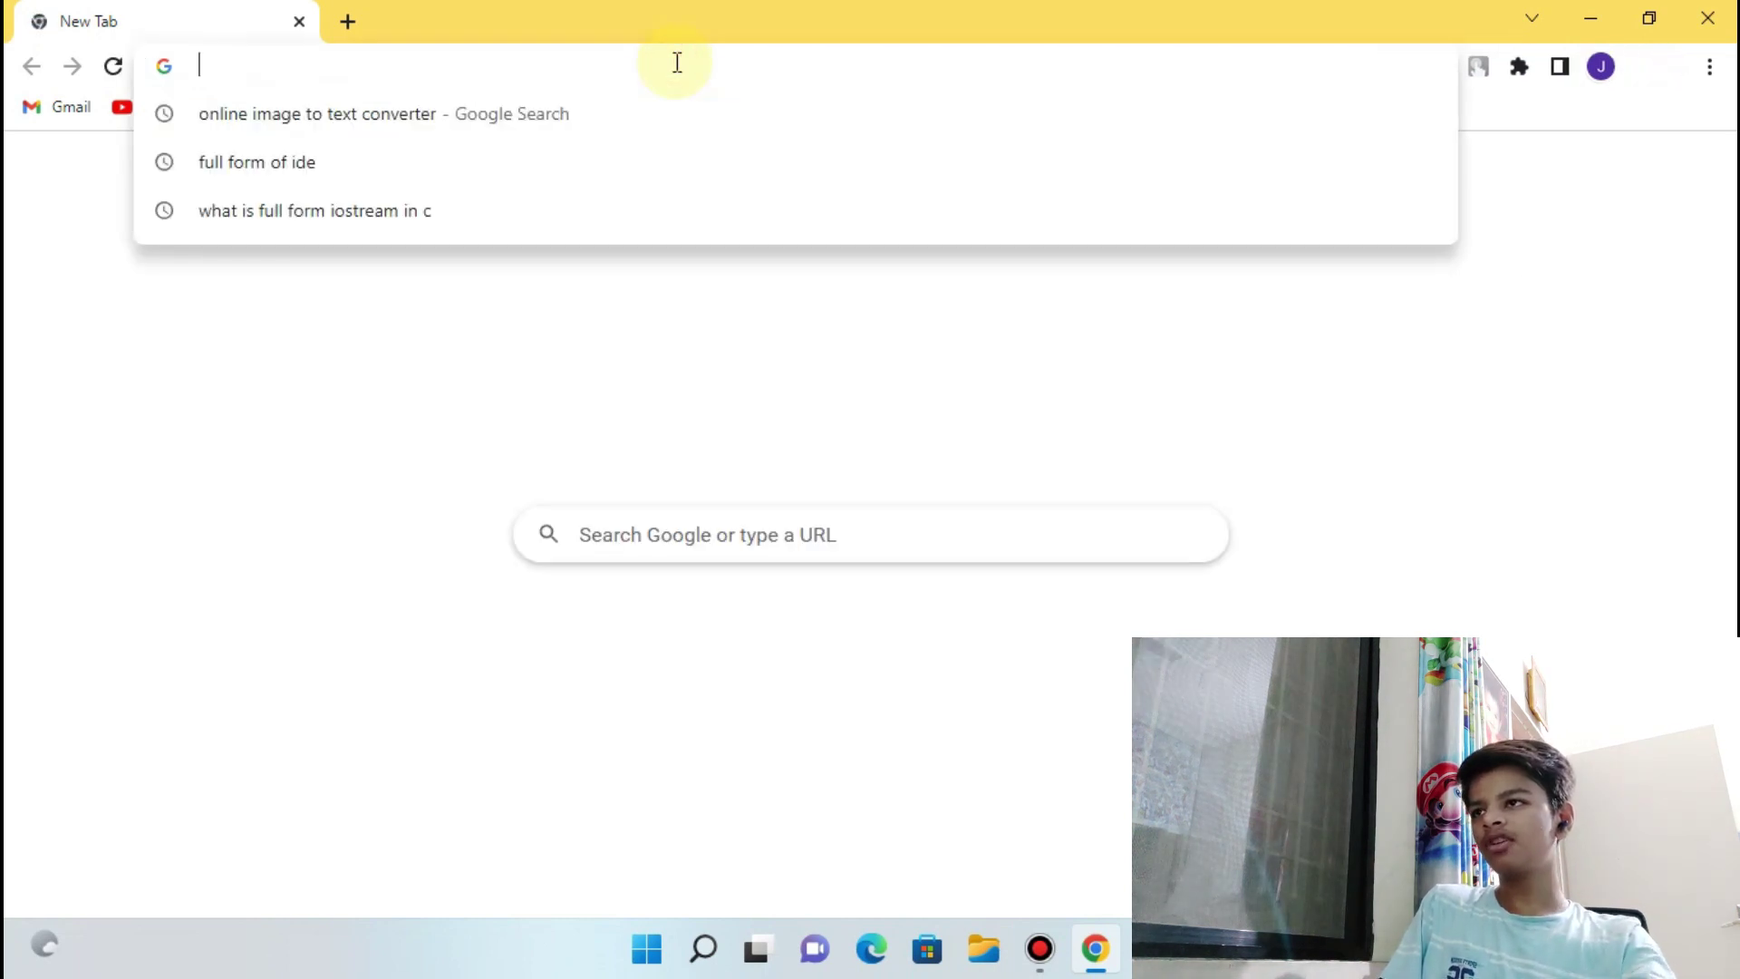
key("Down")
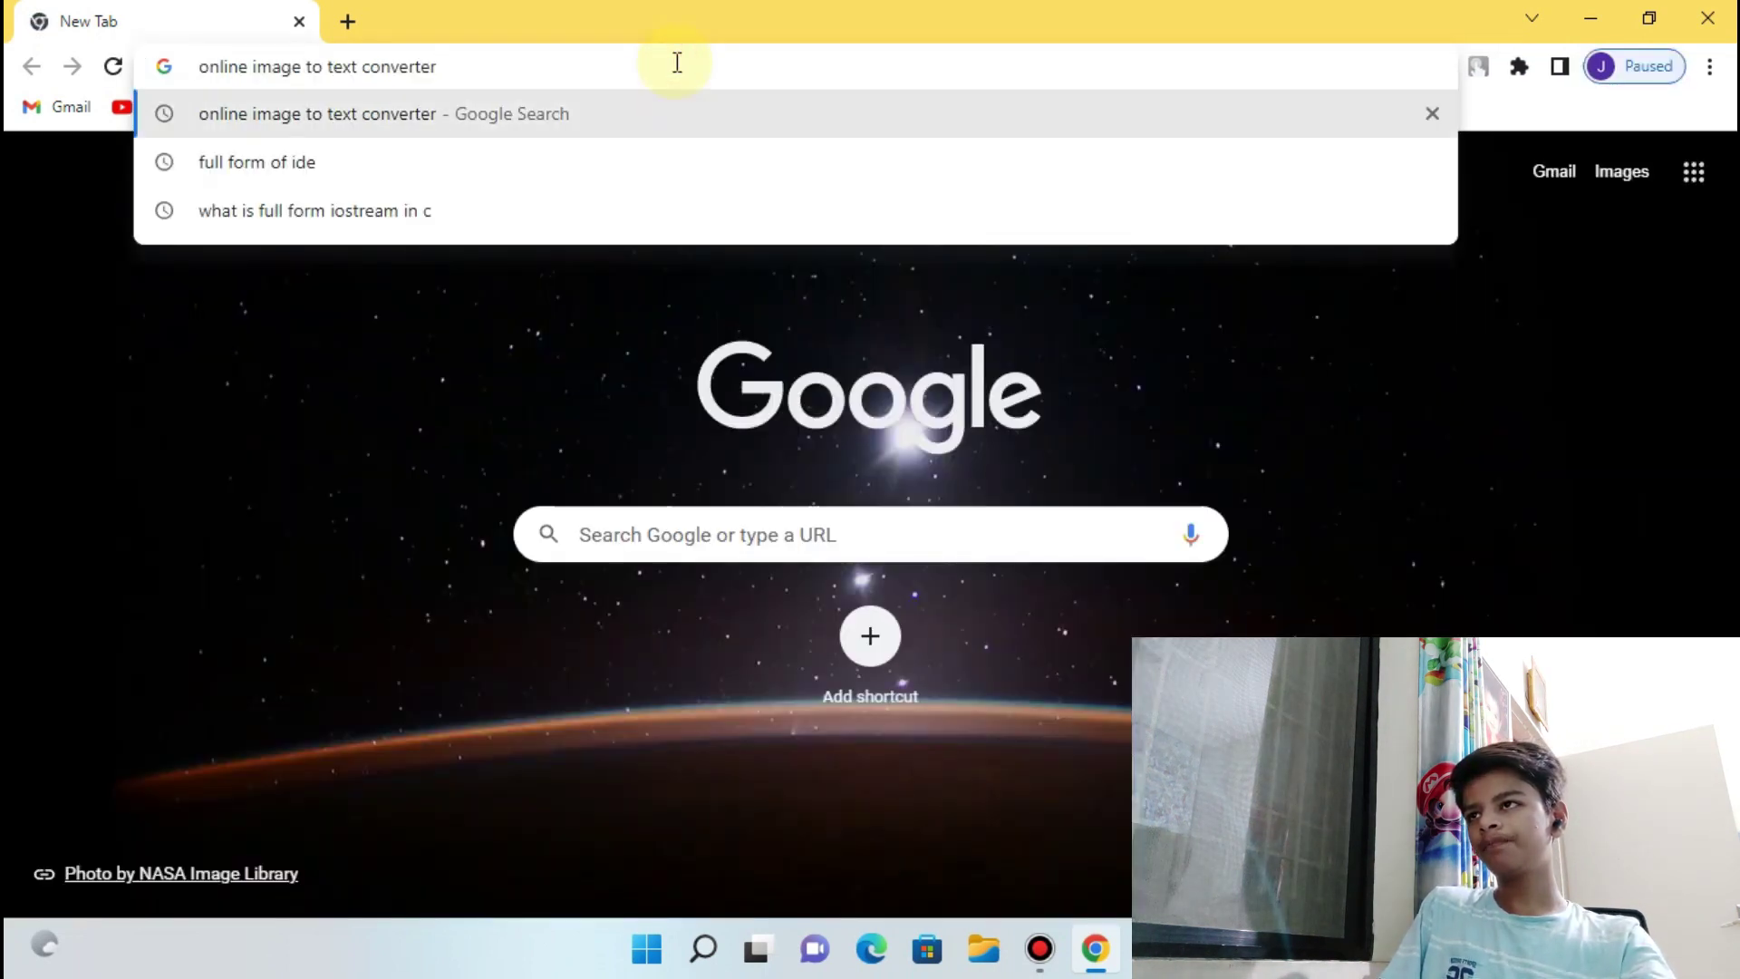
left_click(674, 62)
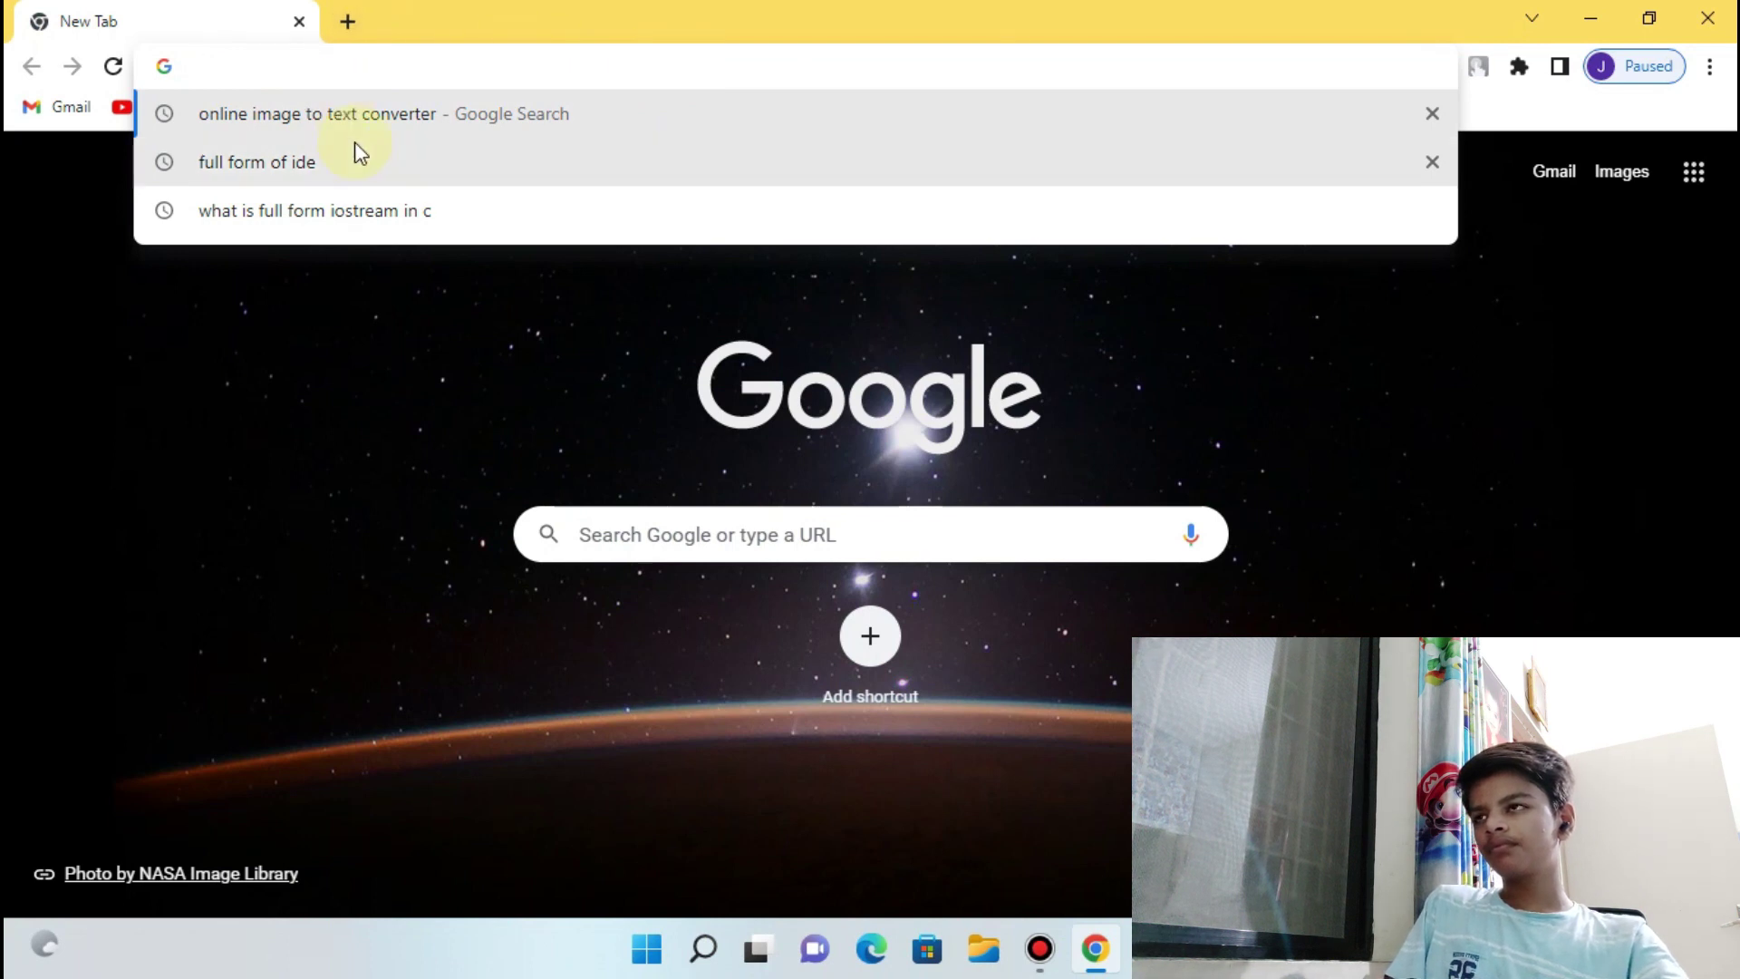
left_click(388, 116)
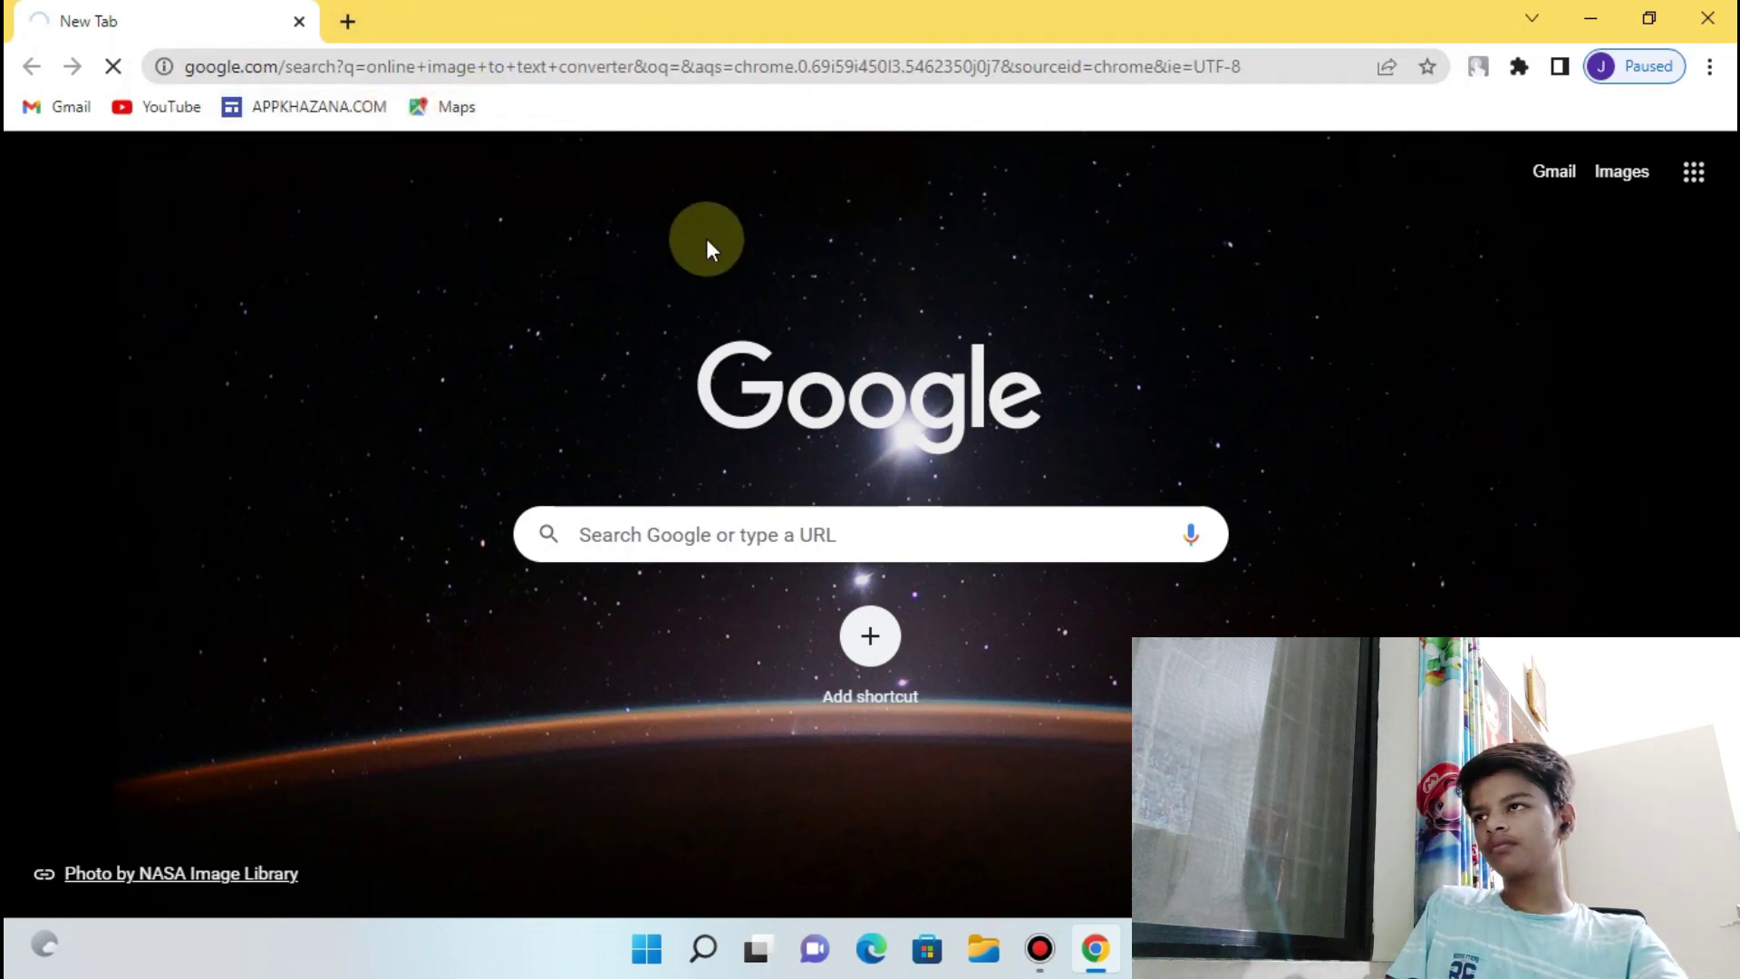
left_click(651, 947)
left_click(649, 947)
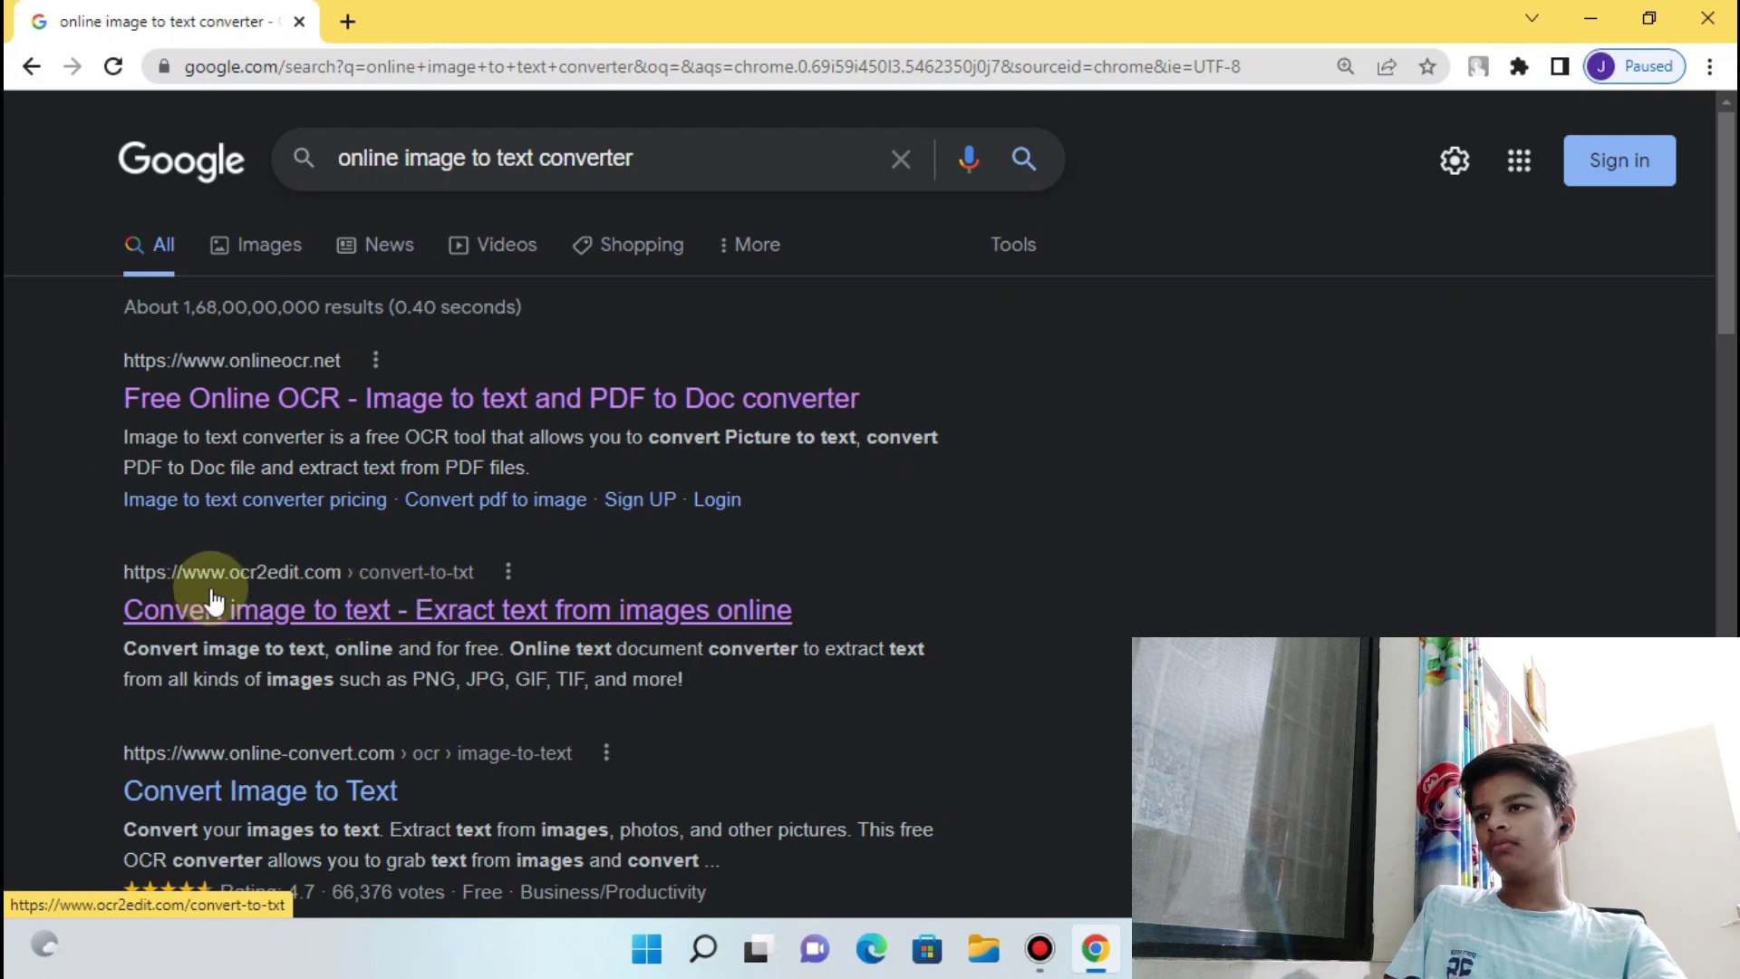
Upload Screenshot (4) to OCR2Edit's image to text converter and start the conversion
left_click(428, 624)
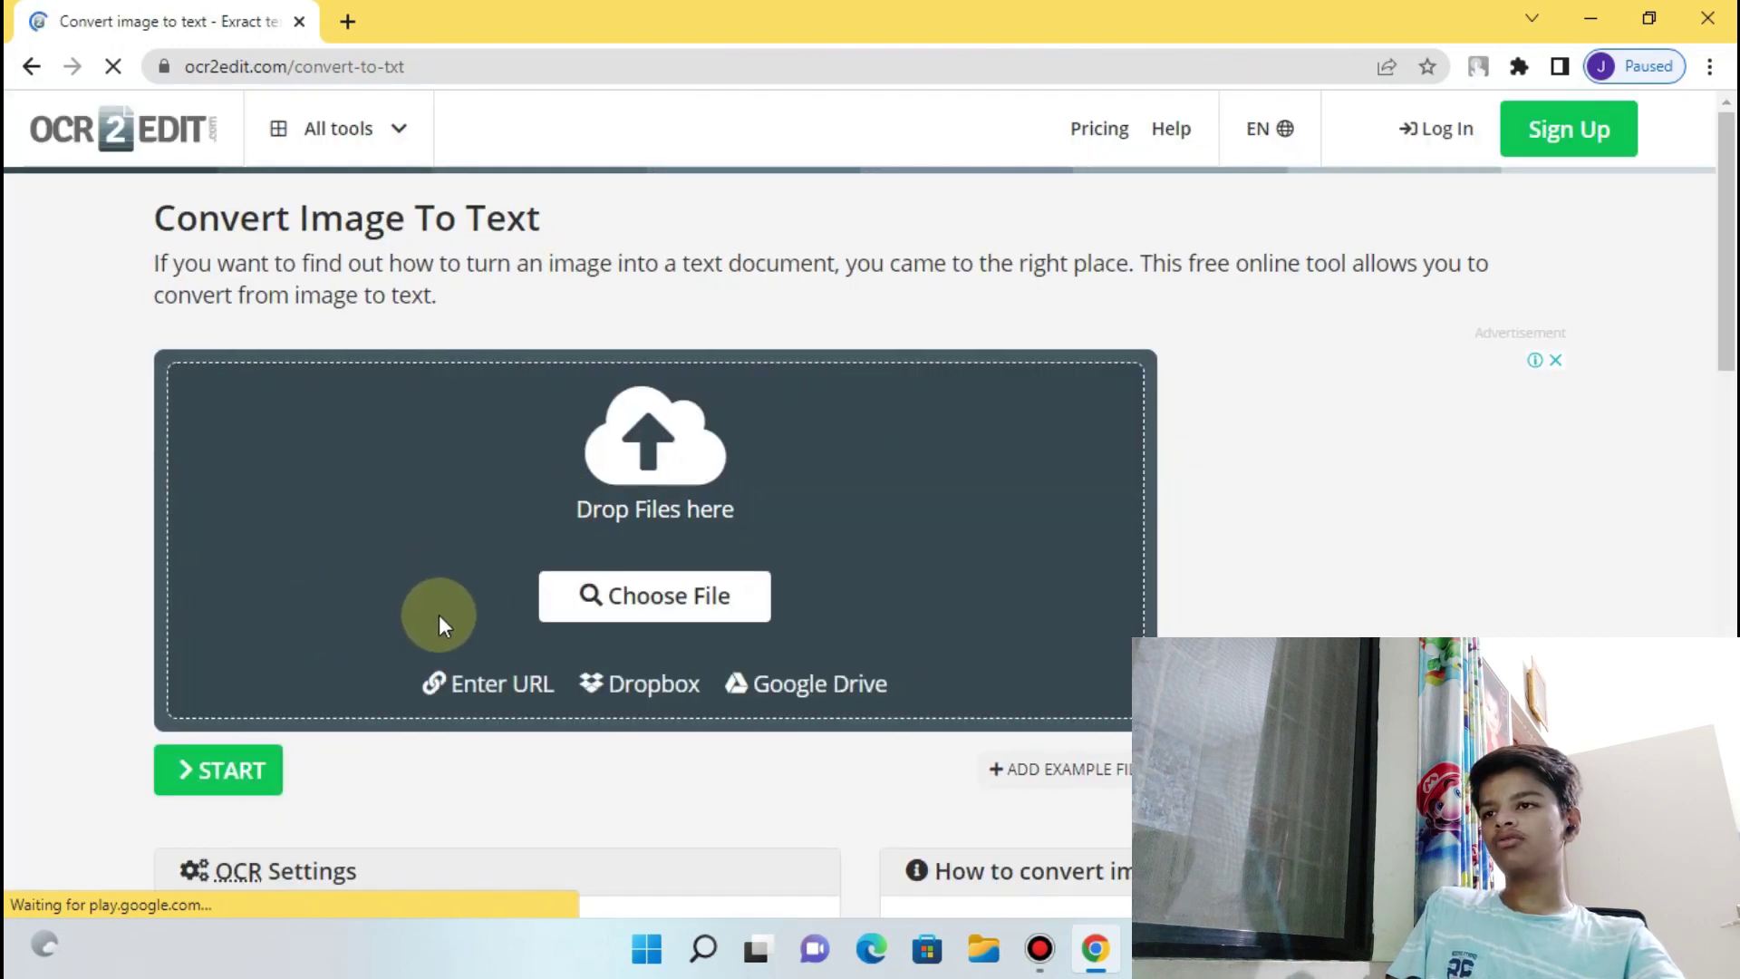
left_click(619, 607)
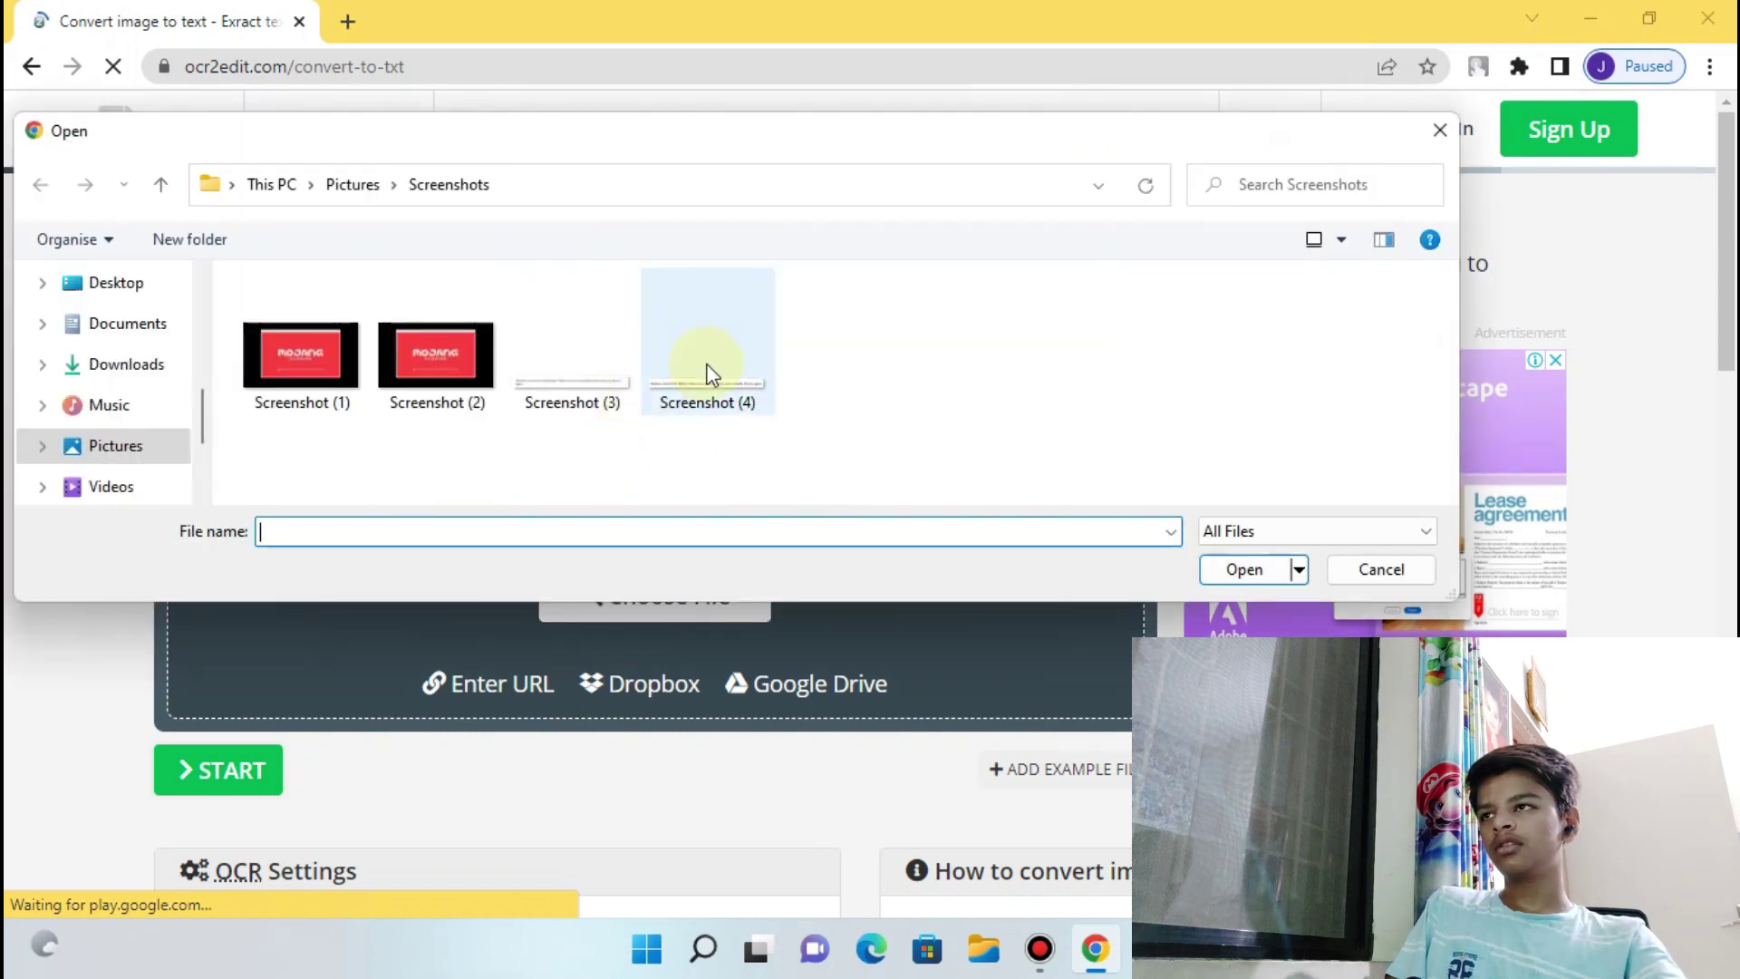
left_click(706, 373)
double_click(708, 341)
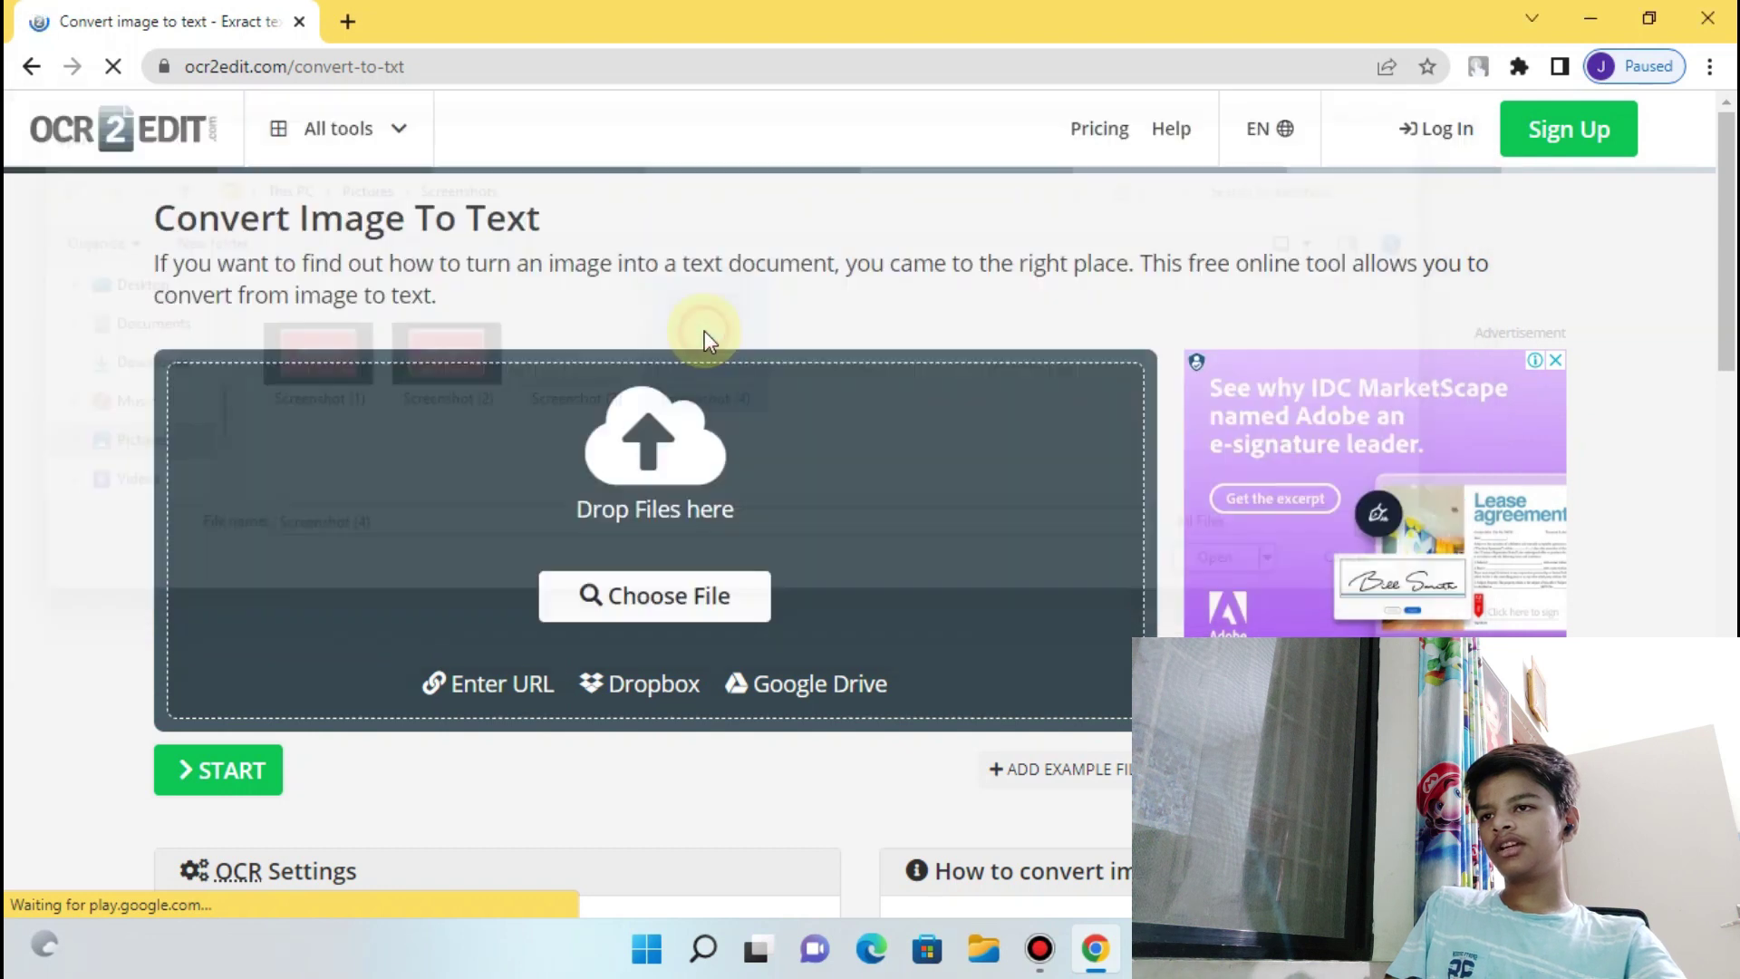
scroll(662, 342, "down", 3)
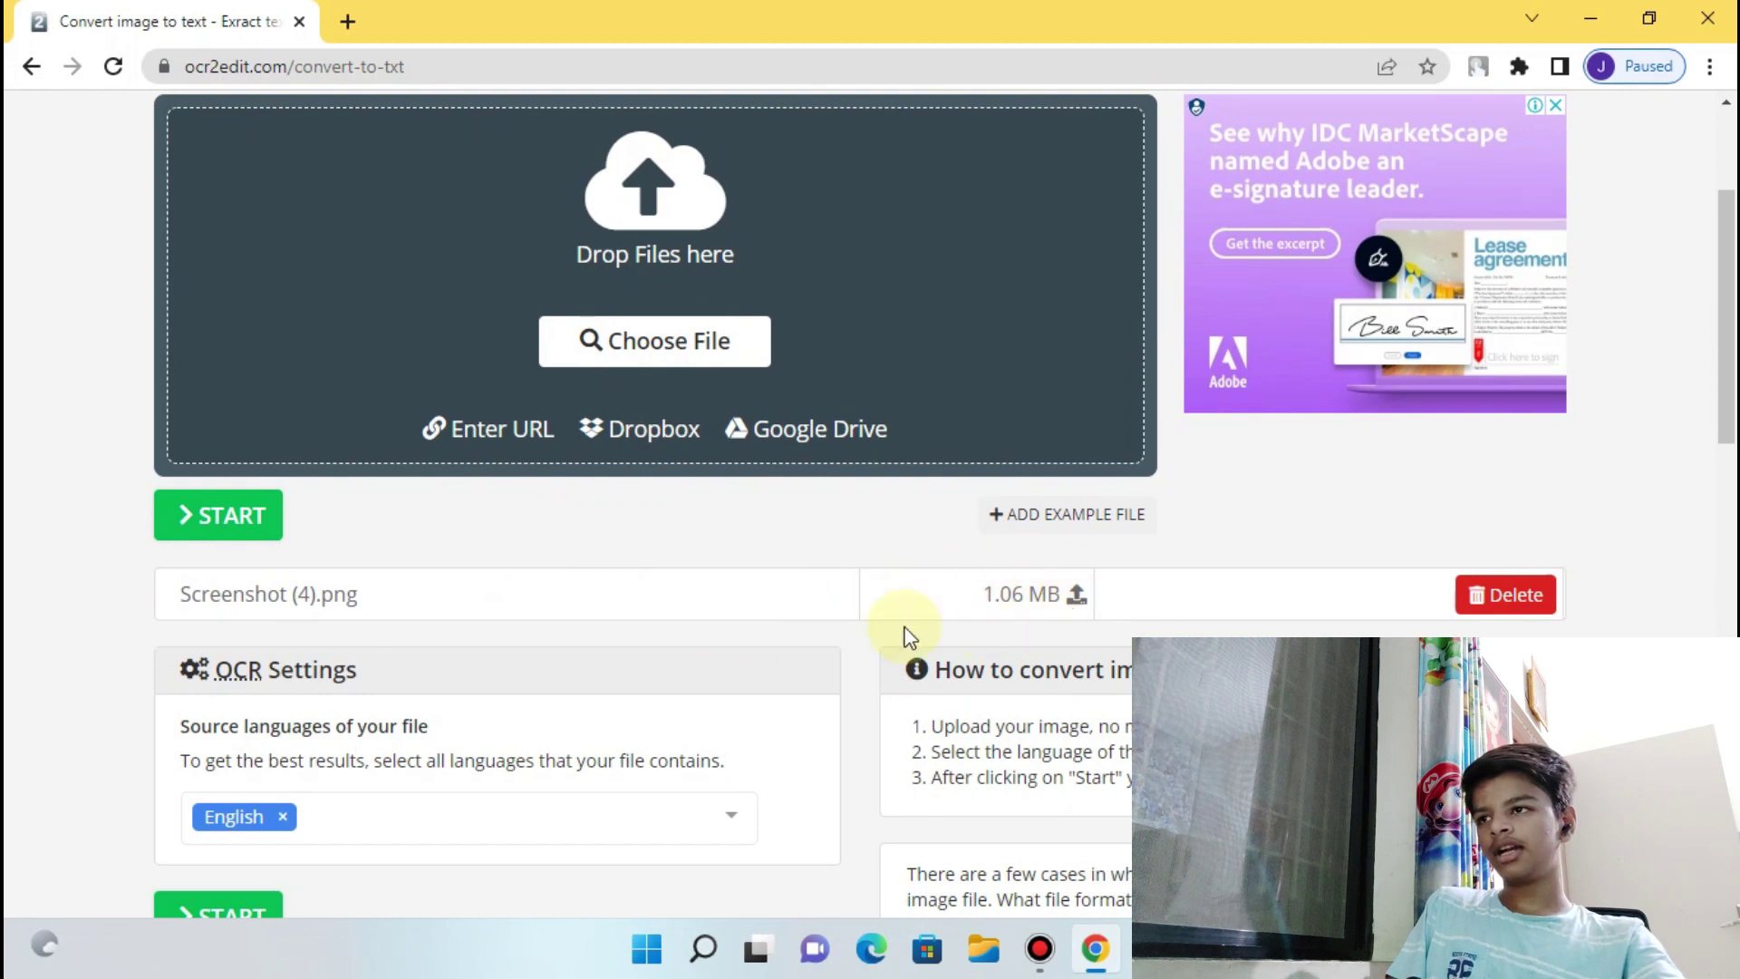
left_click(207, 519)
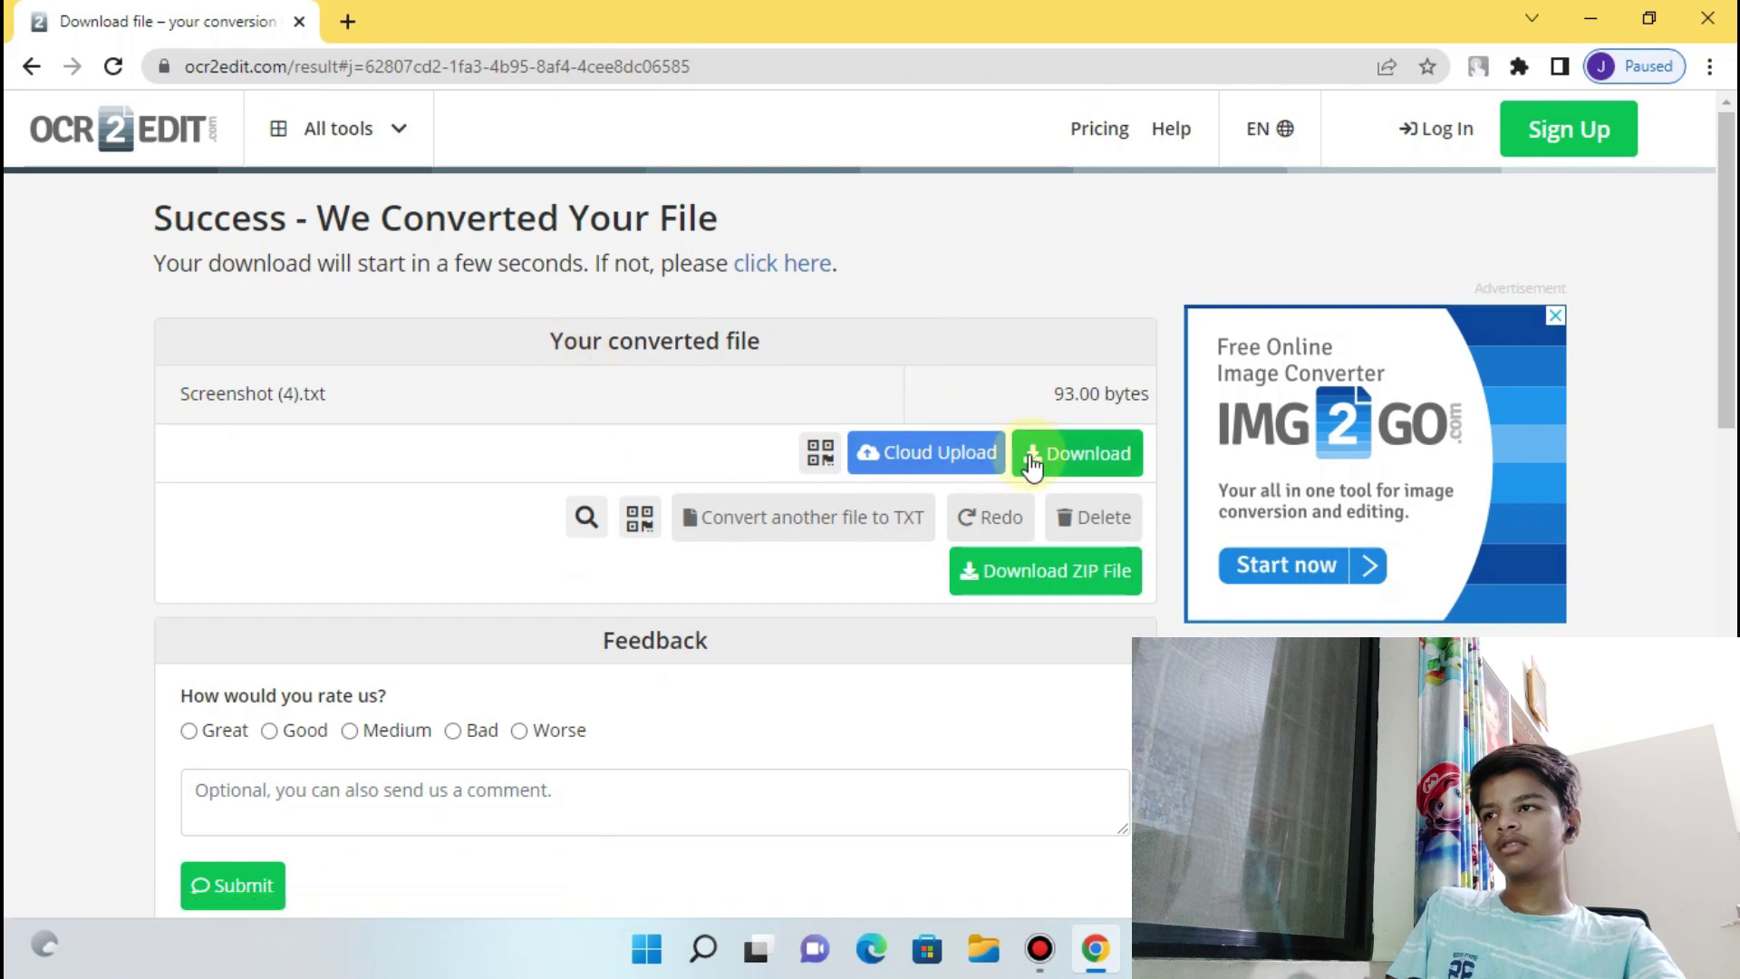
Download the converted Screenshot (4).txt to Downloads and open it
left_click(1075, 454)
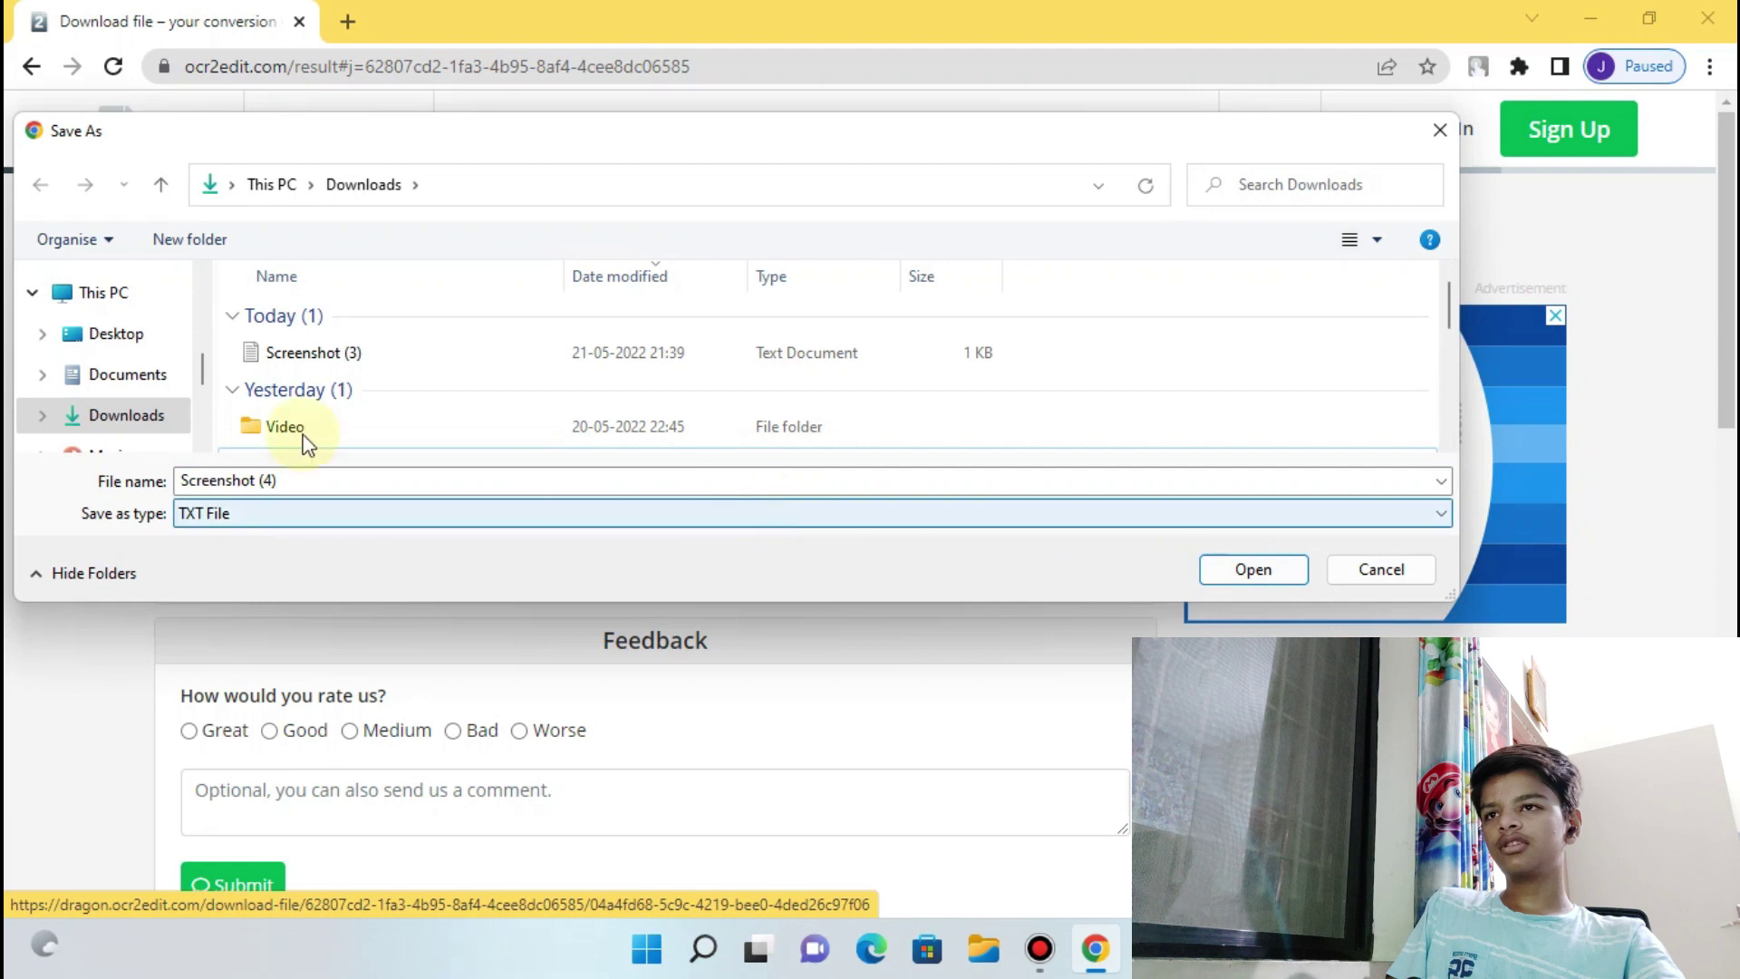
left_click(1339, 569)
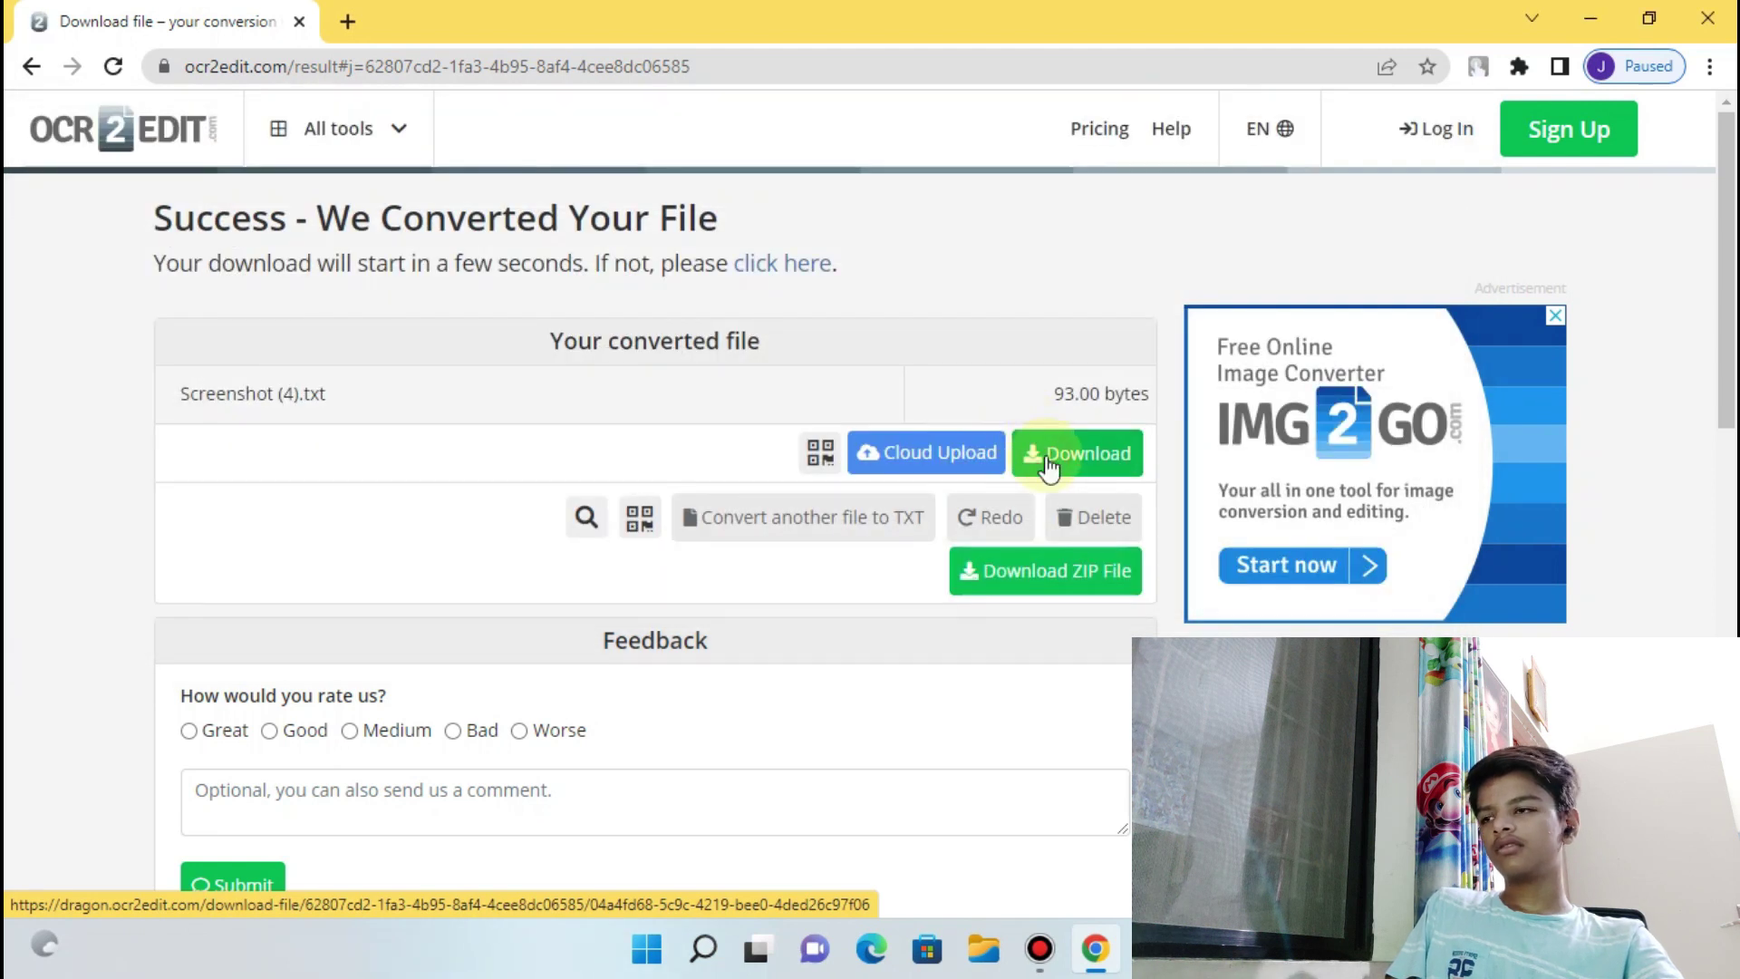
left_click(1046, 454)
left_click(1260, 567)
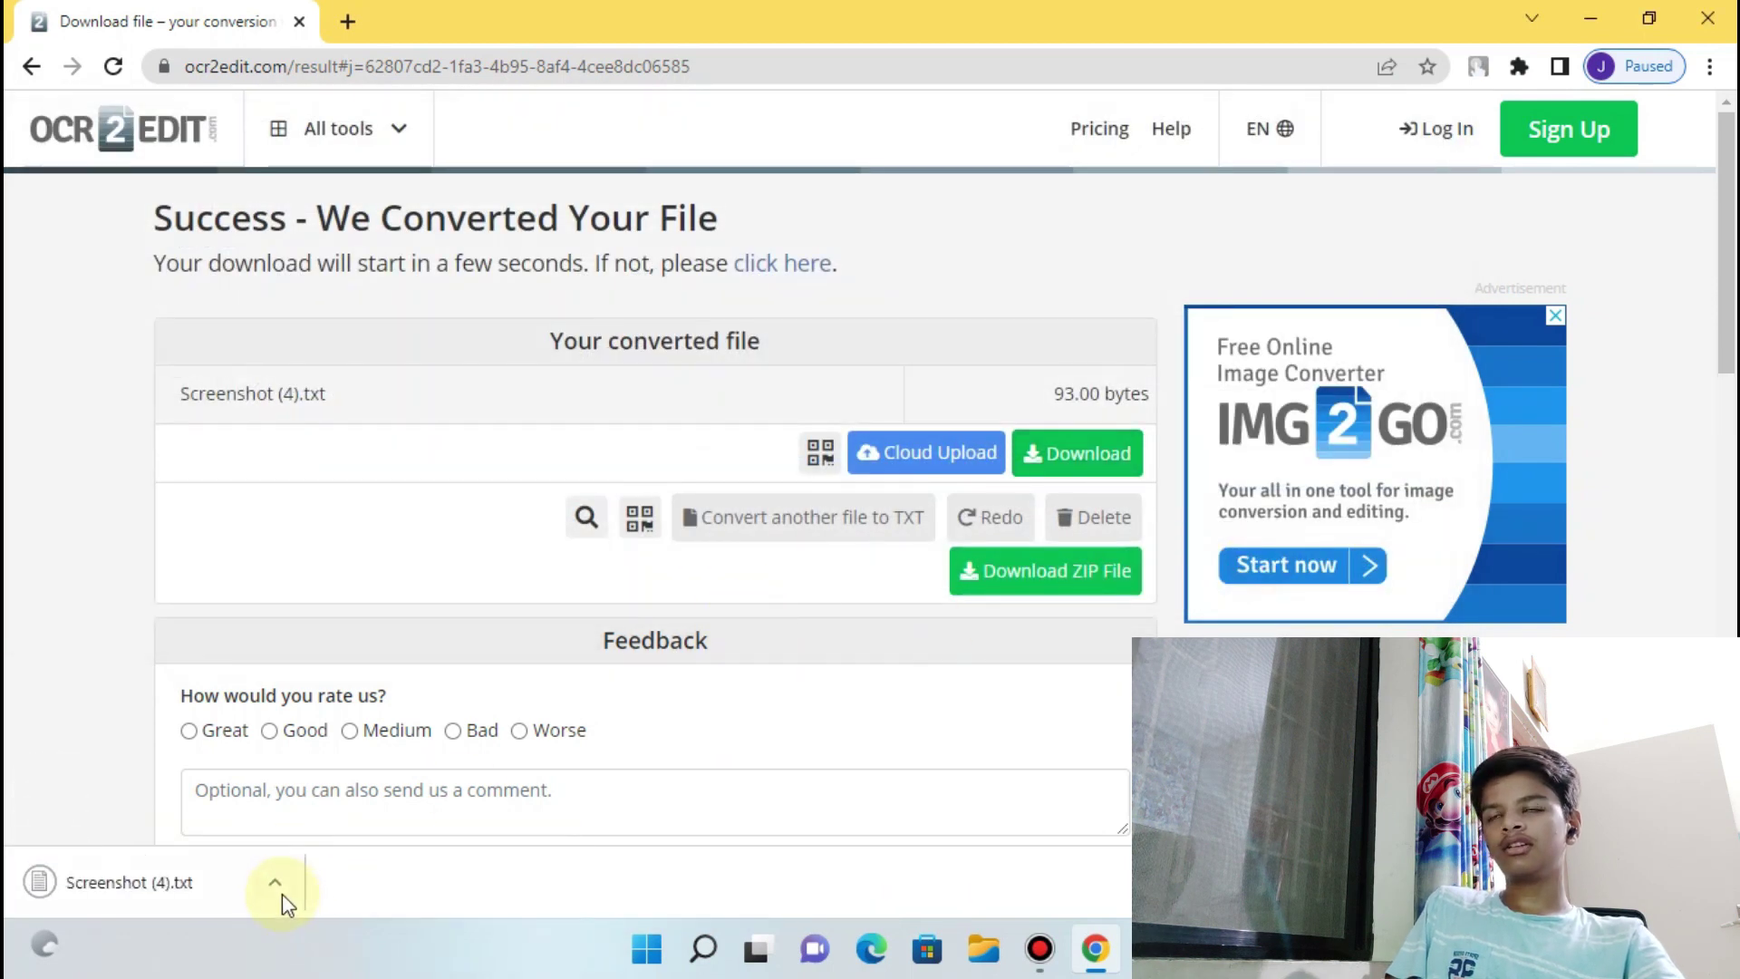
left_click(280, 894)
left_click(334, 705)
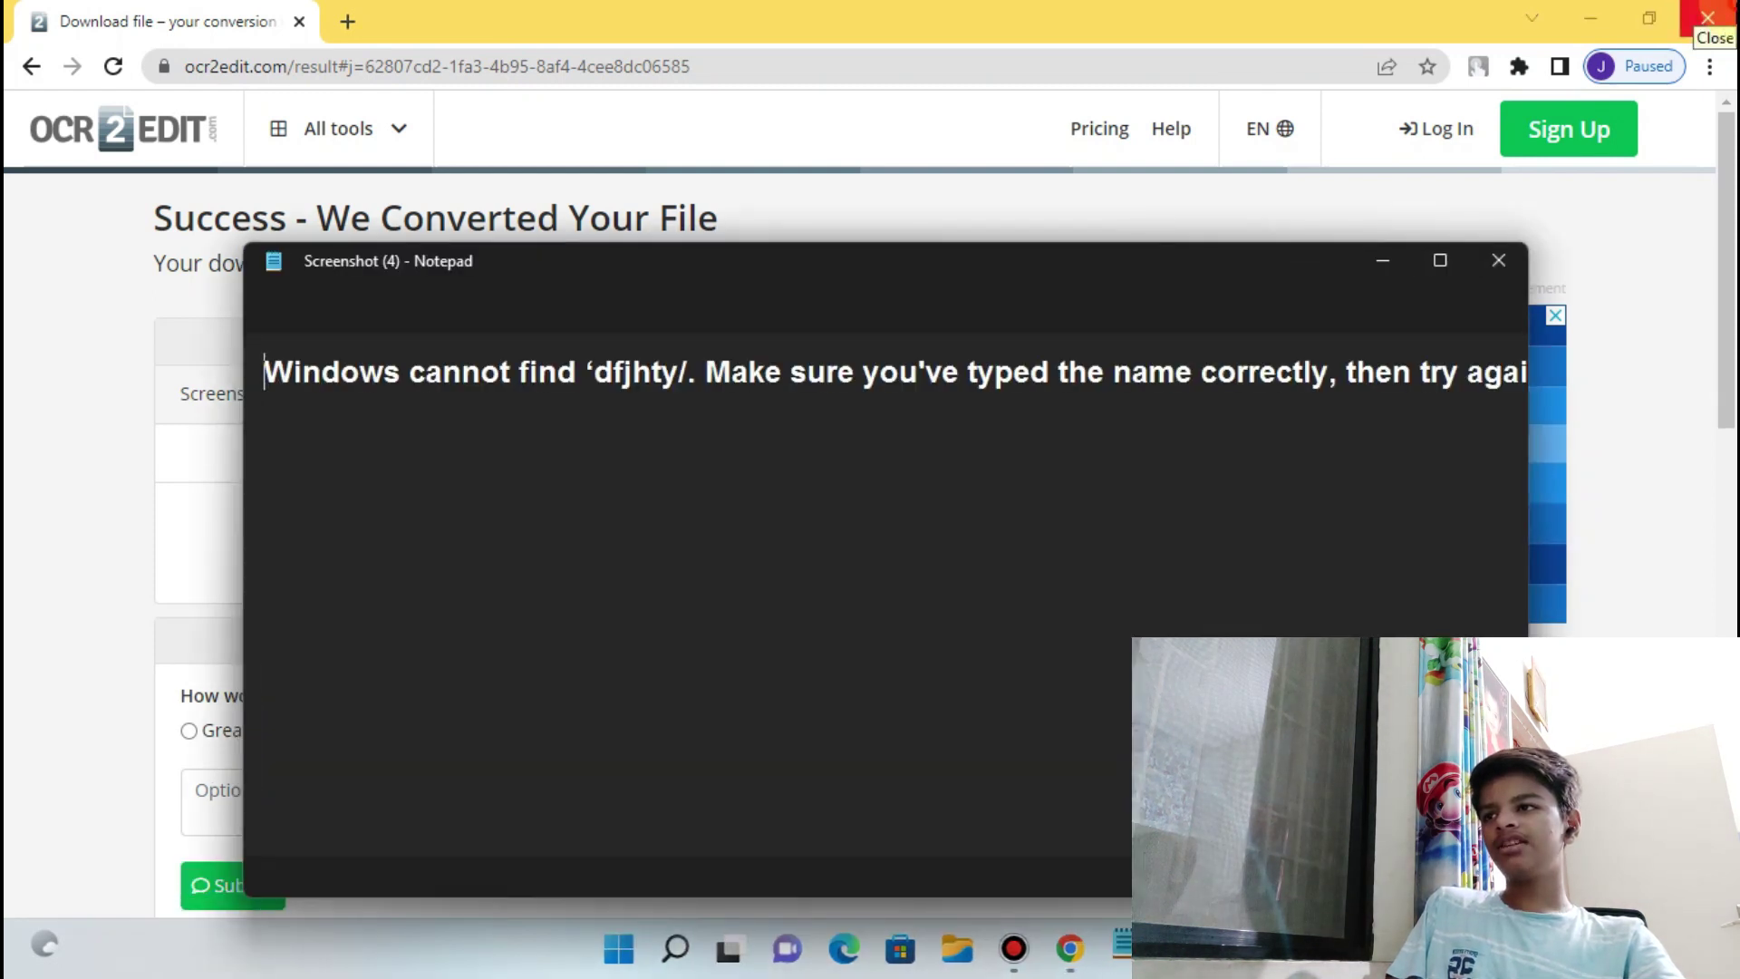
Close Chrome, select the recognised text line, snap Notepad to the right half, and open File Explorer
left_click(1708, 18)
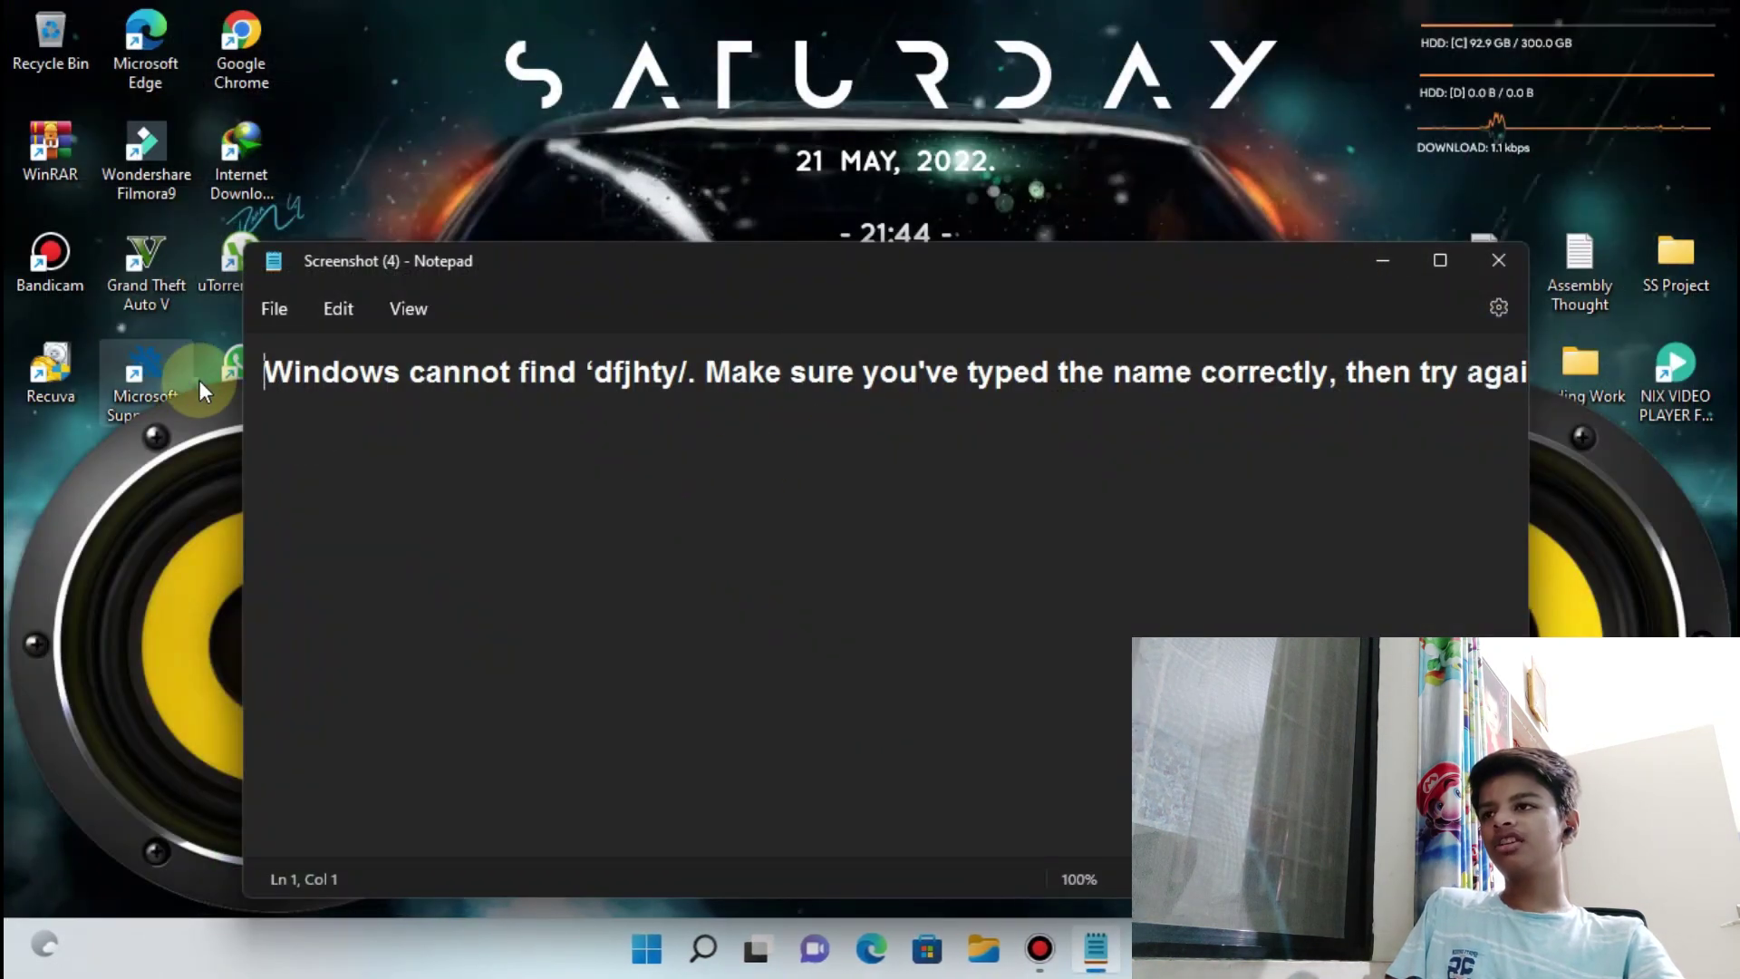
triple_click(251, 372)
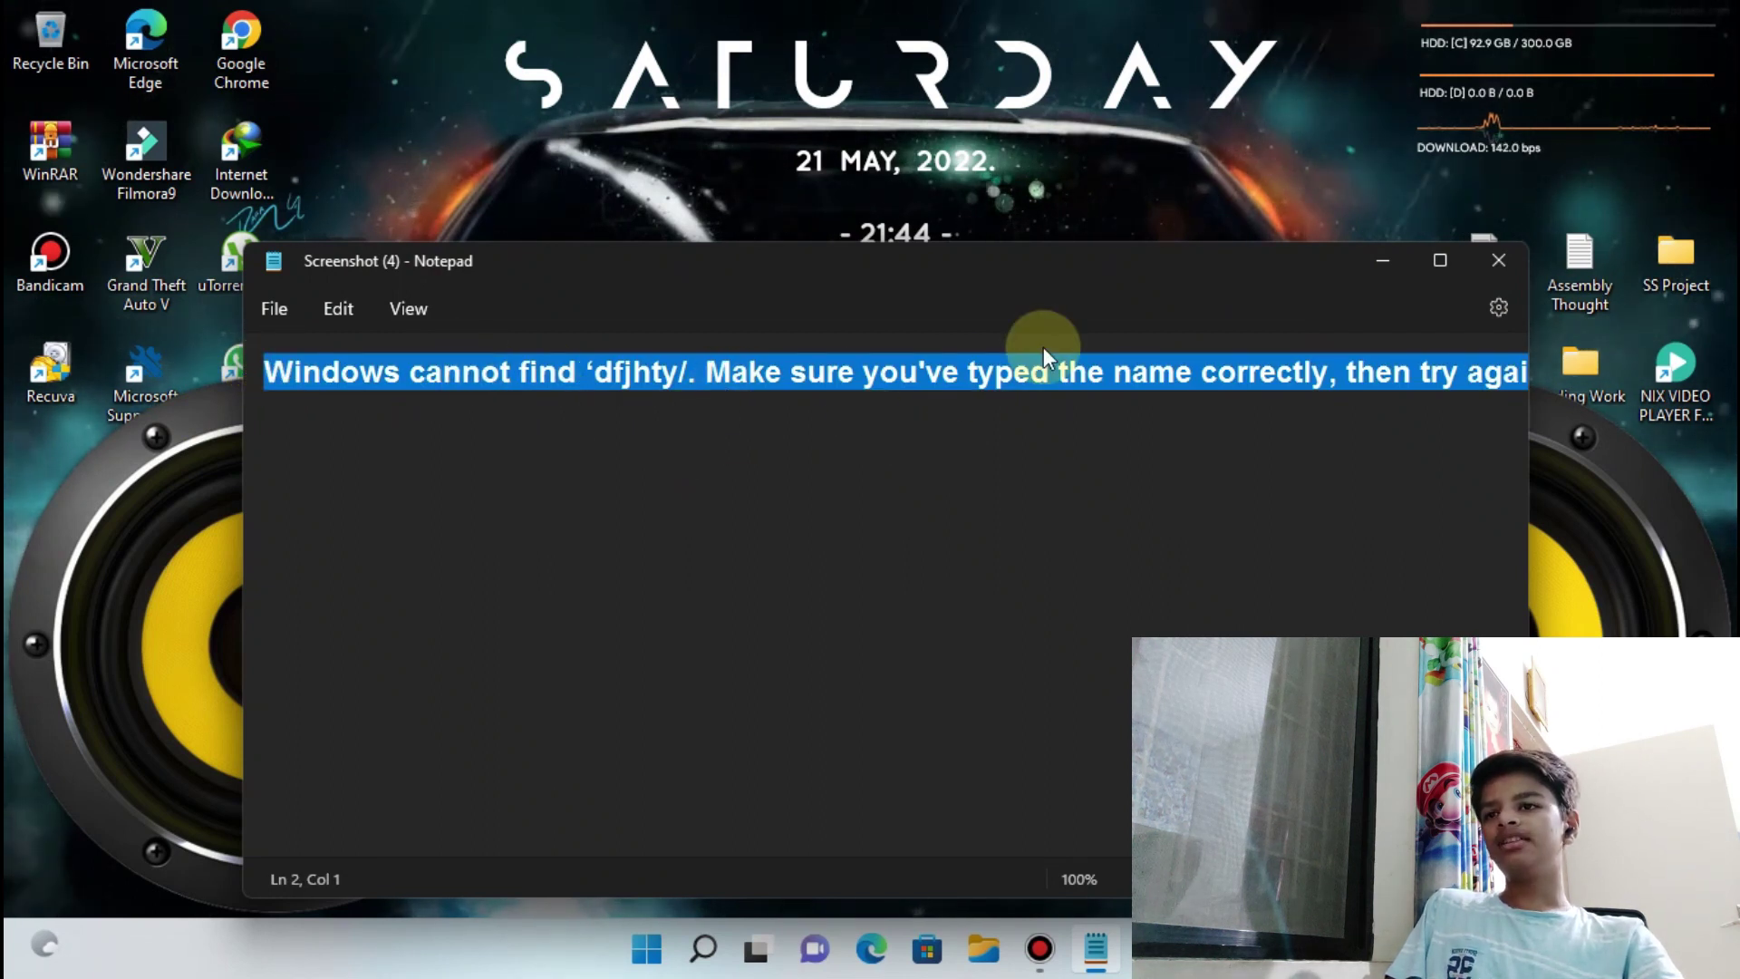
left_click_drag(575, 263, 1731, 272)
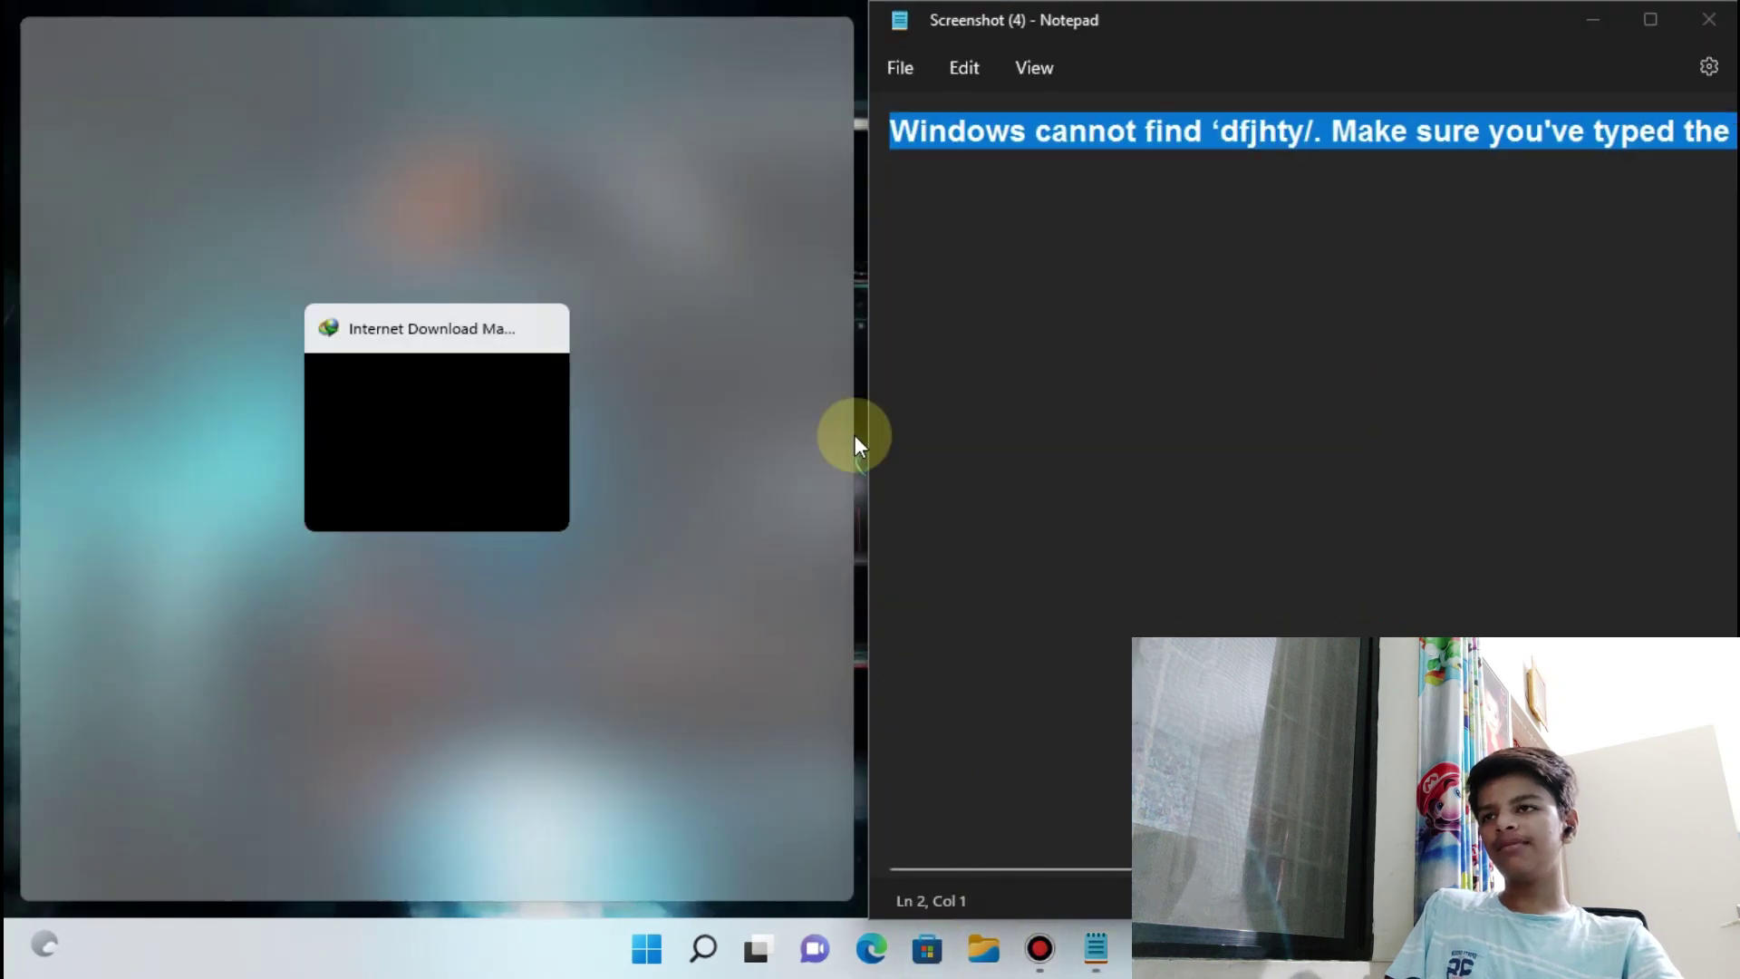
left_click(843, 323)
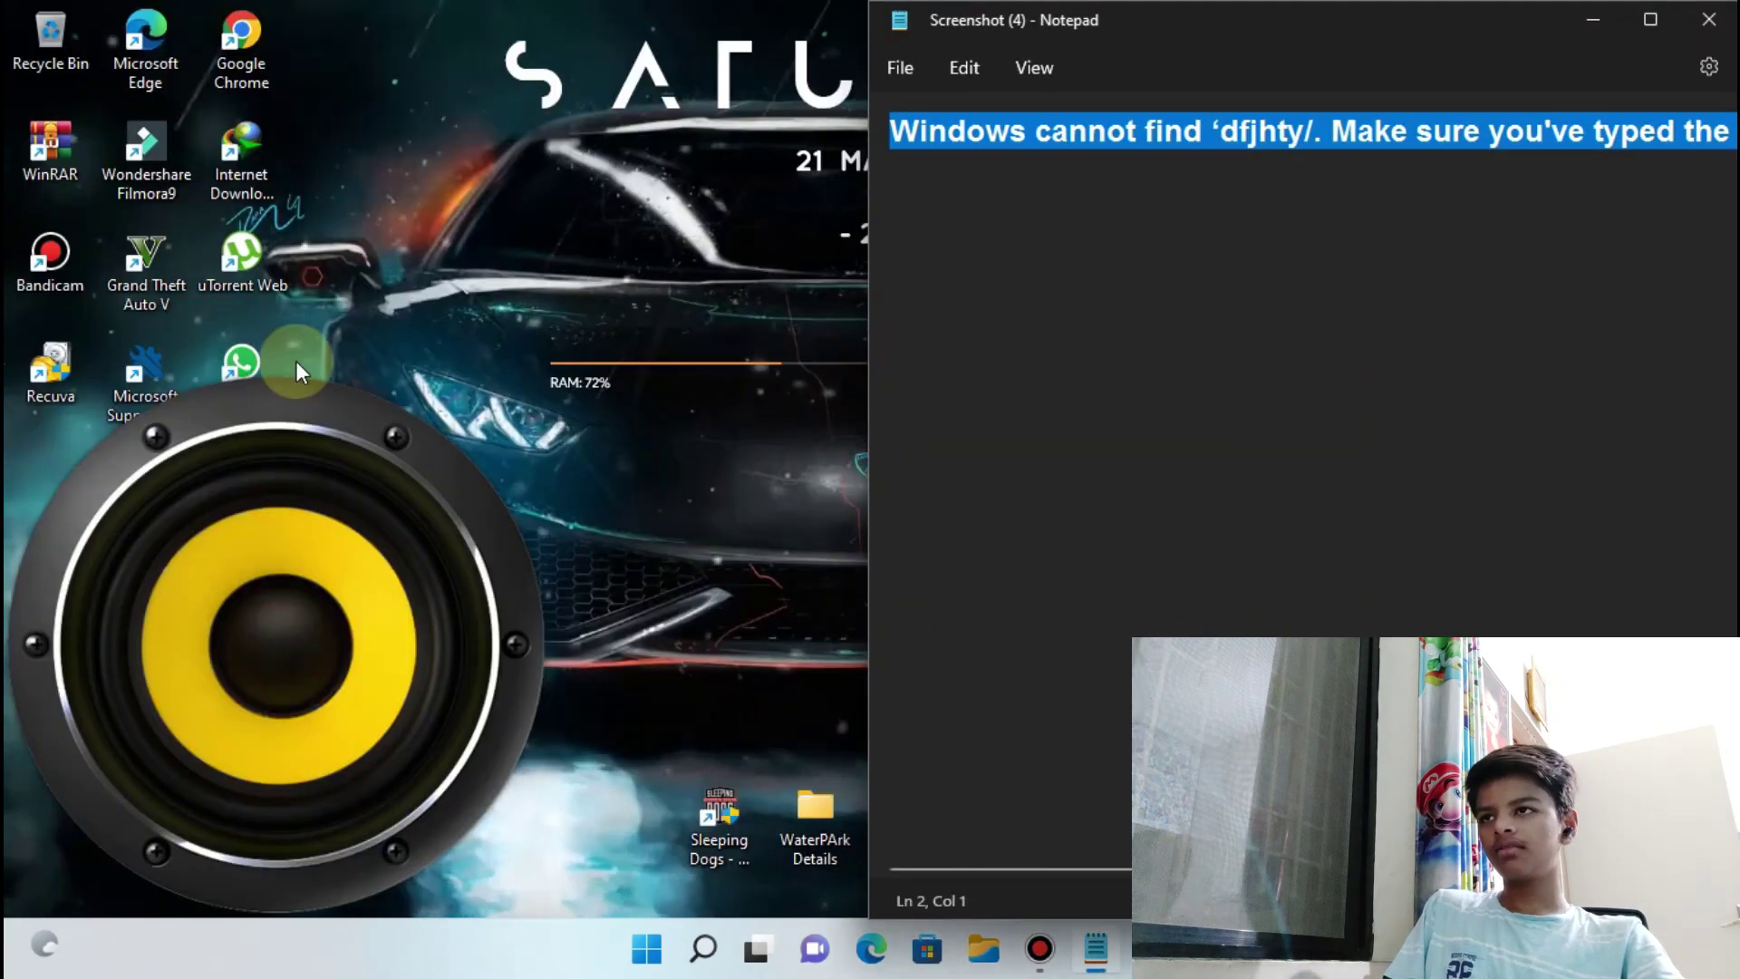
left_click(496, 512)
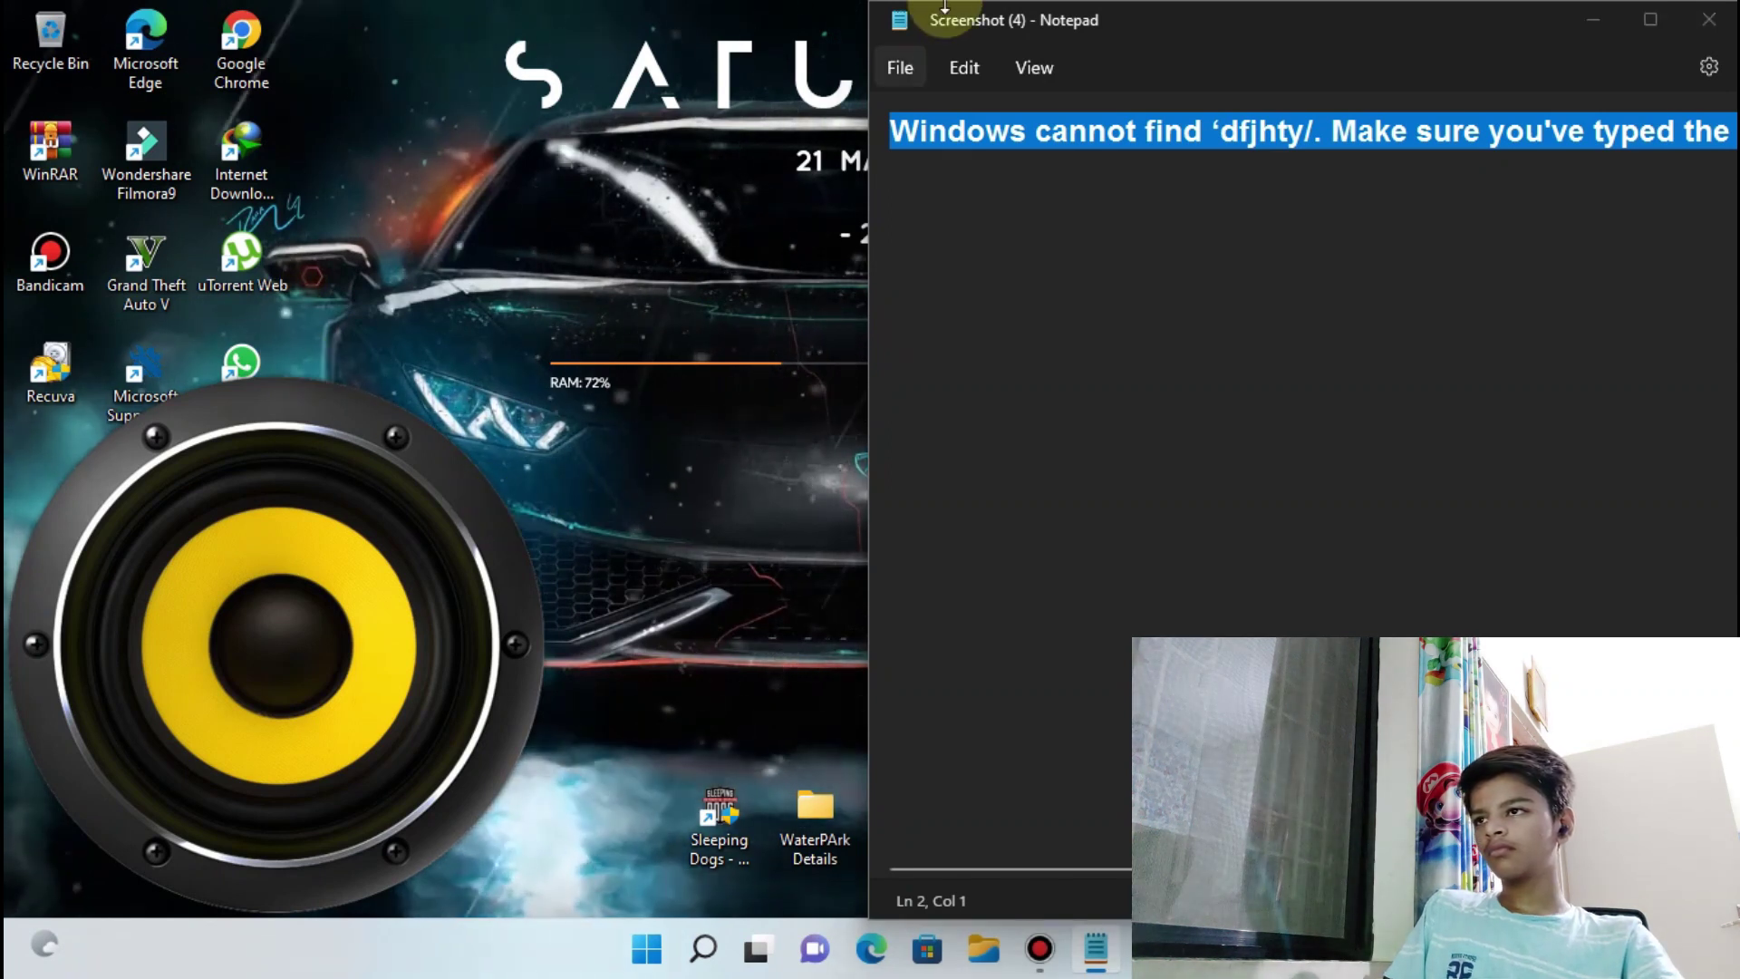
key("super+e")
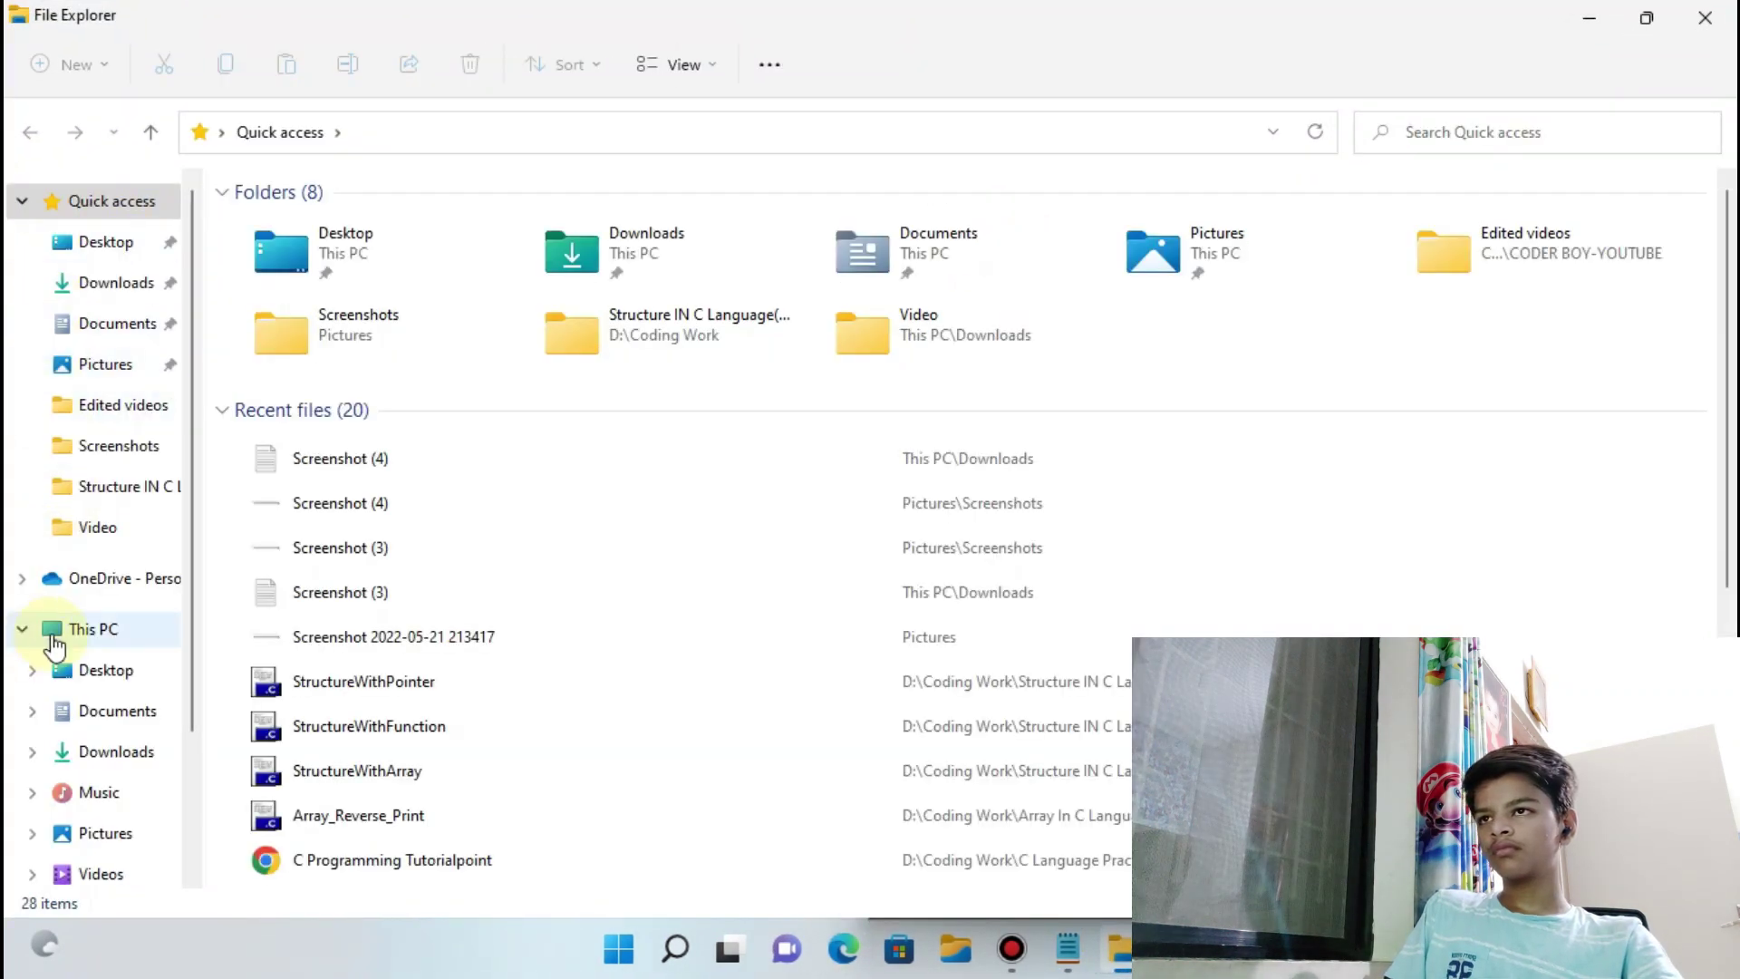
Open Screenshot (4) from Pictures > Screenshots in Photos on the left half beside Notepad
left_click(55, 634)
double_click(345, 321)
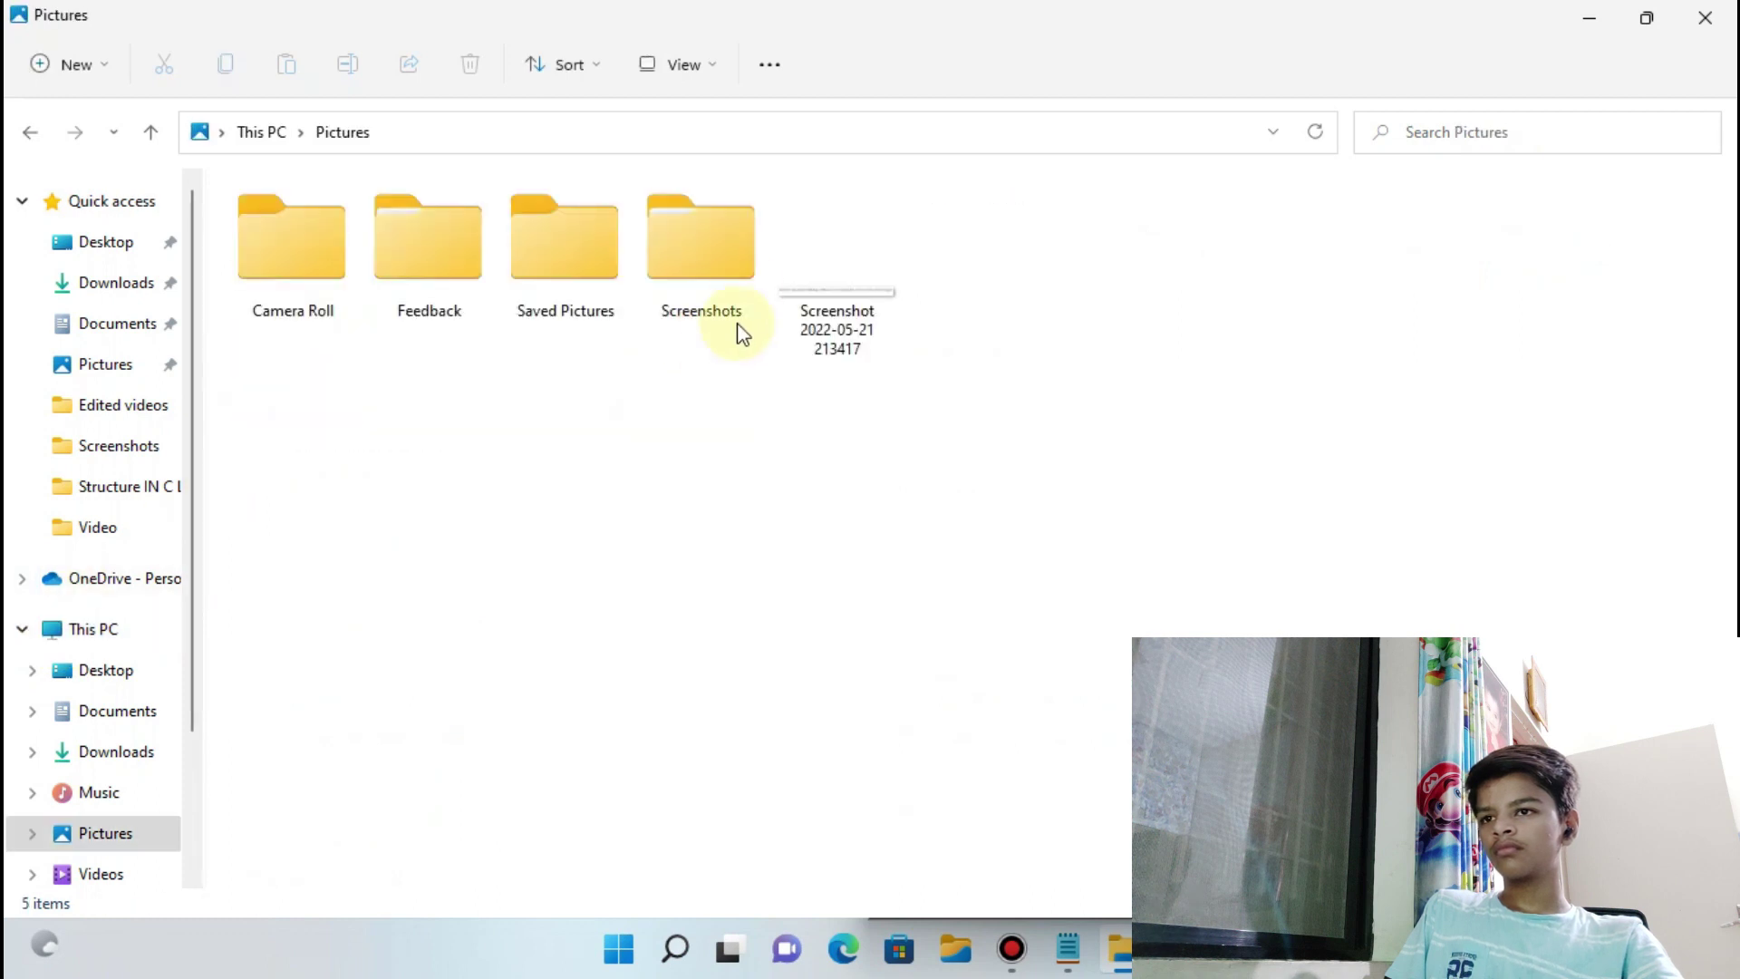
double_click(653, 216)
left_click(682, 244)
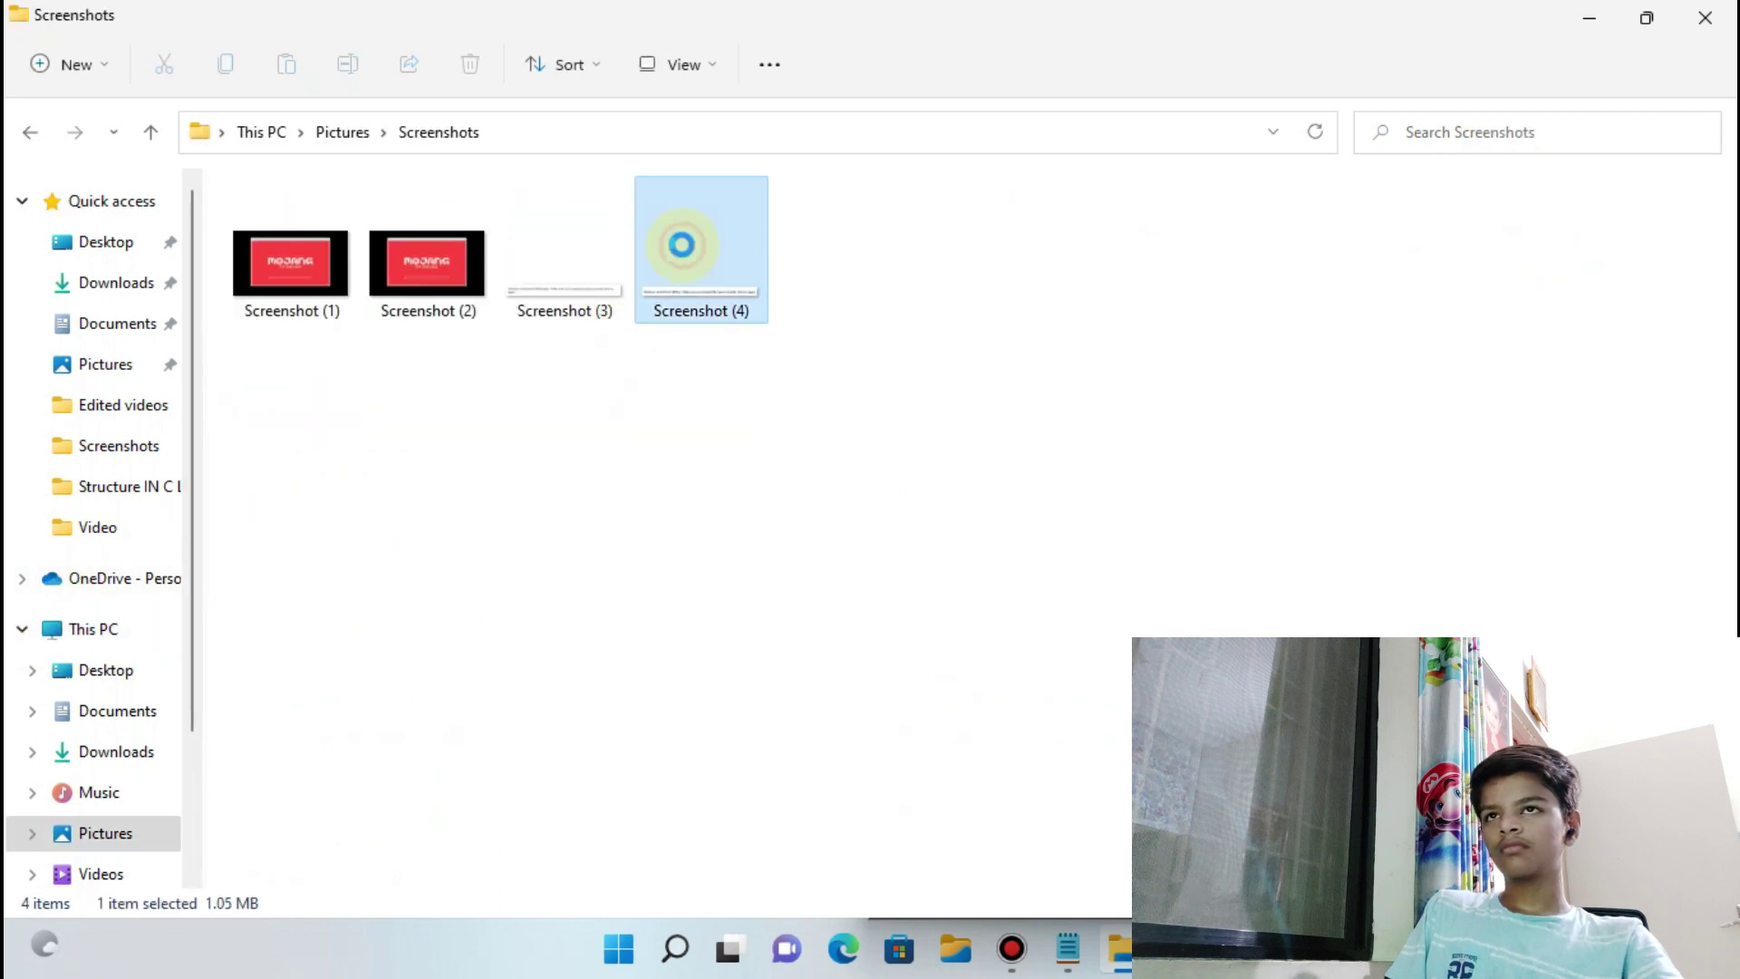
key("Return")
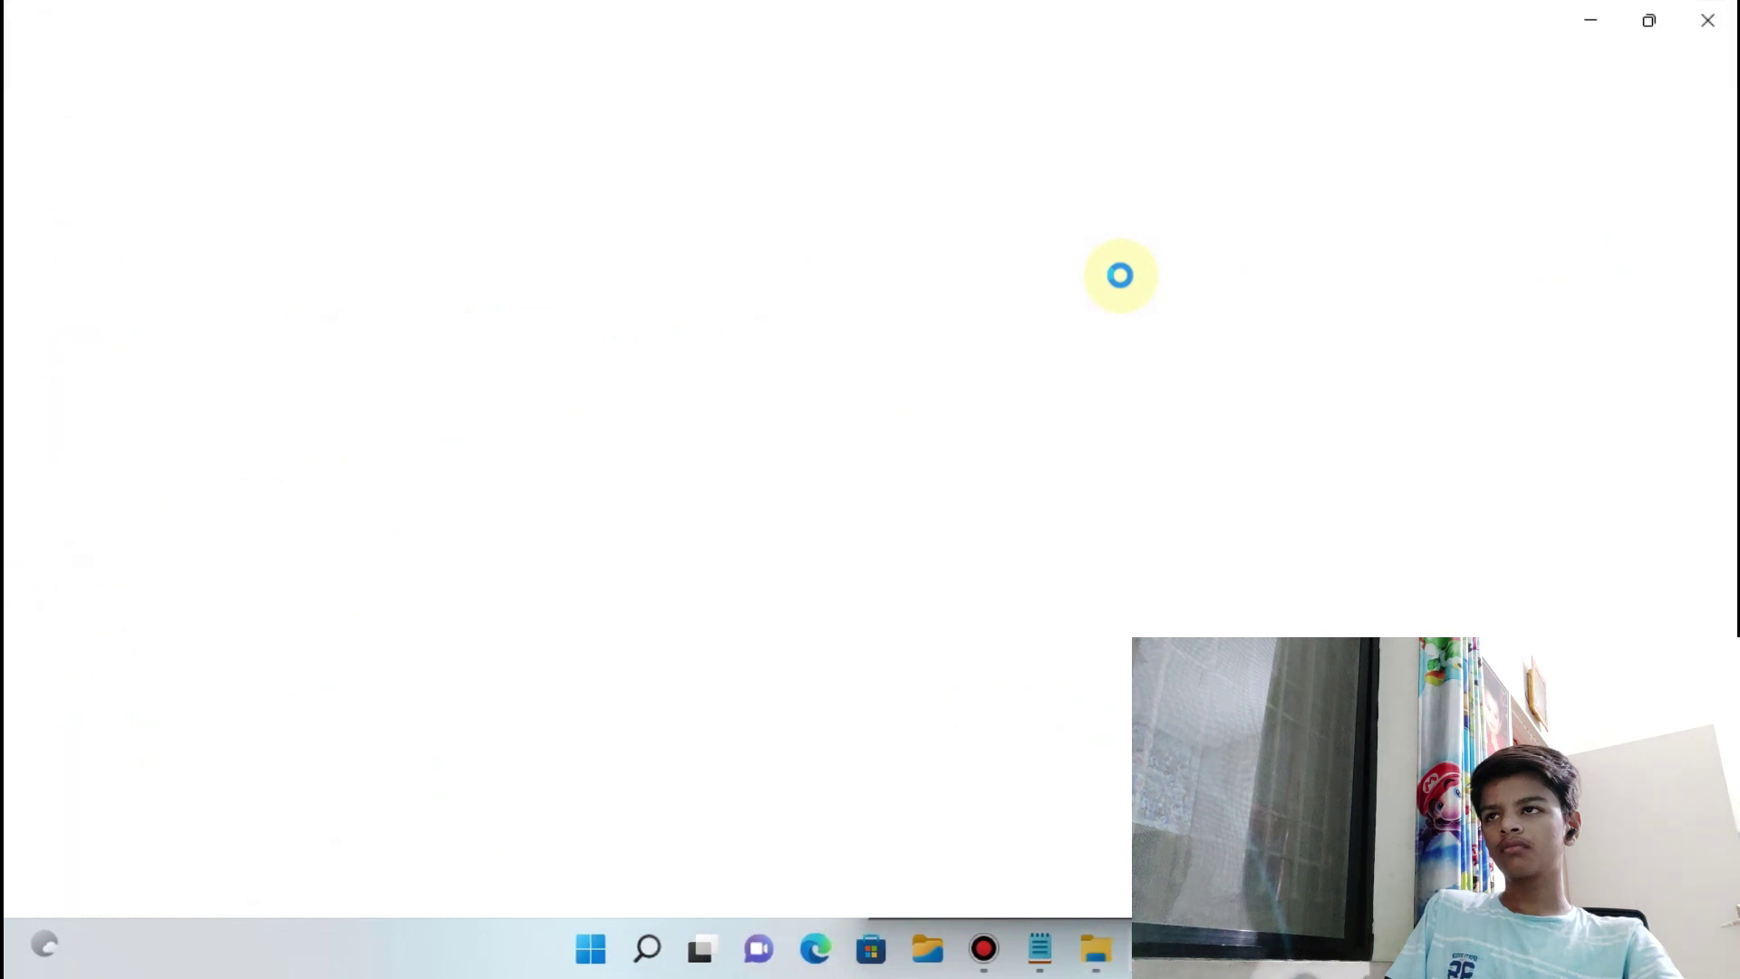
left_click_drag(1410, 8, 9, 194)
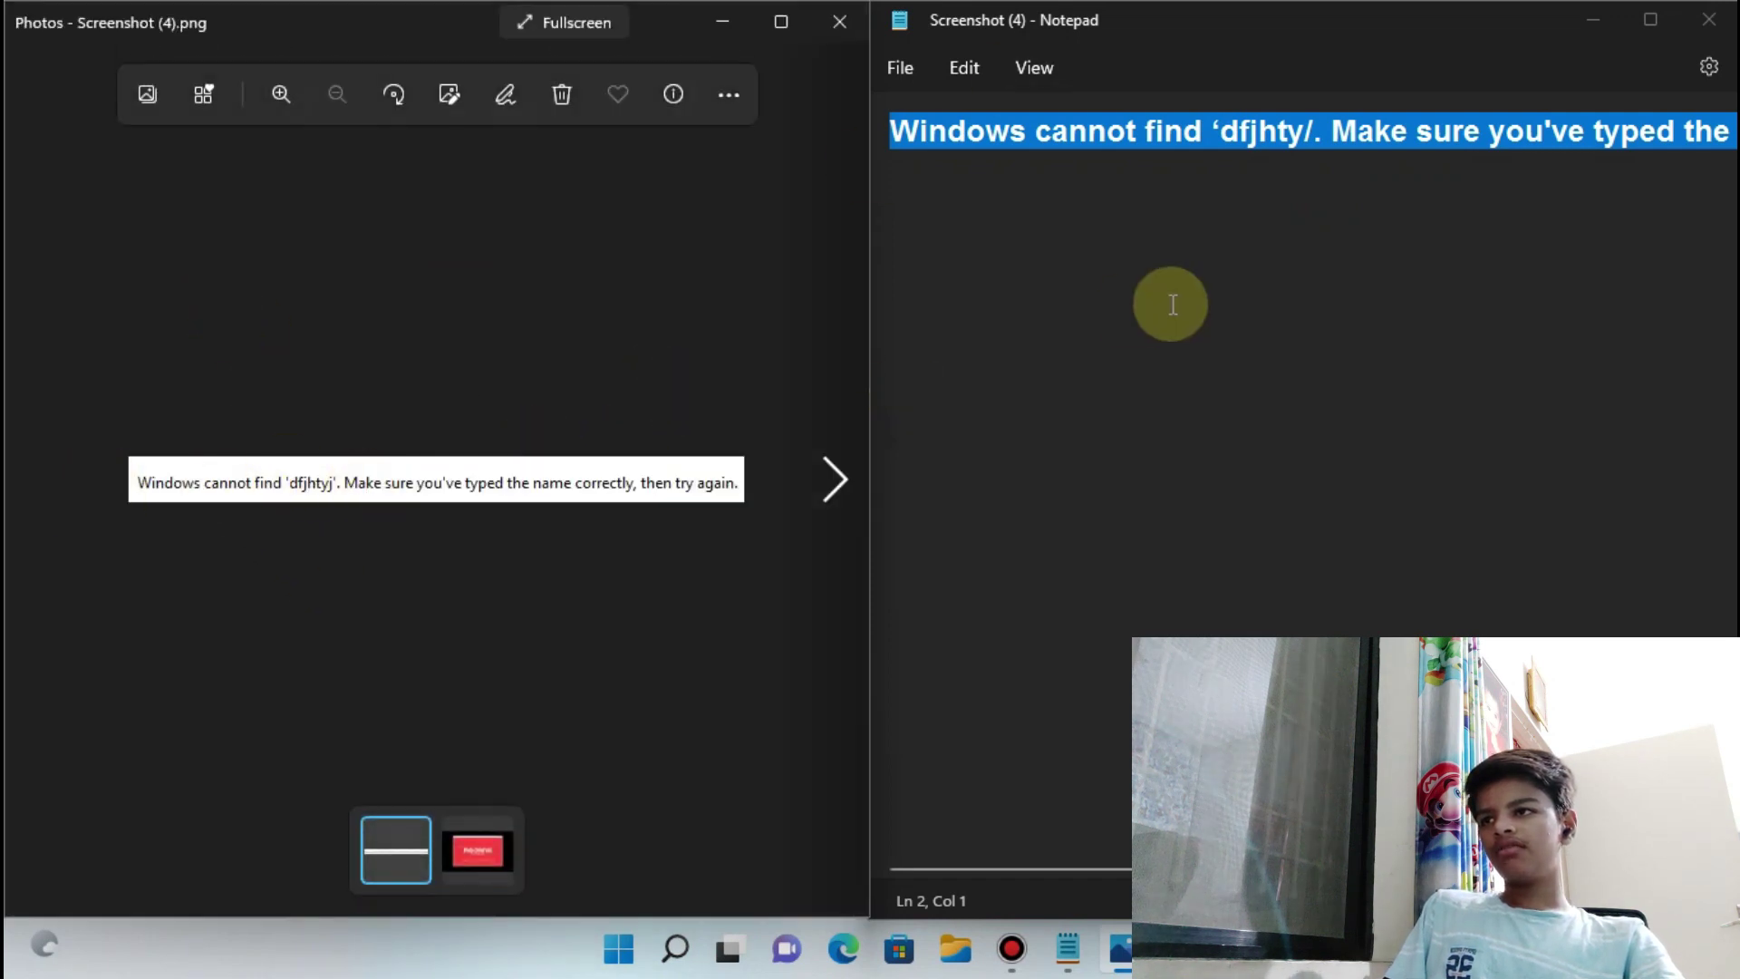
left_click(1252, 132)
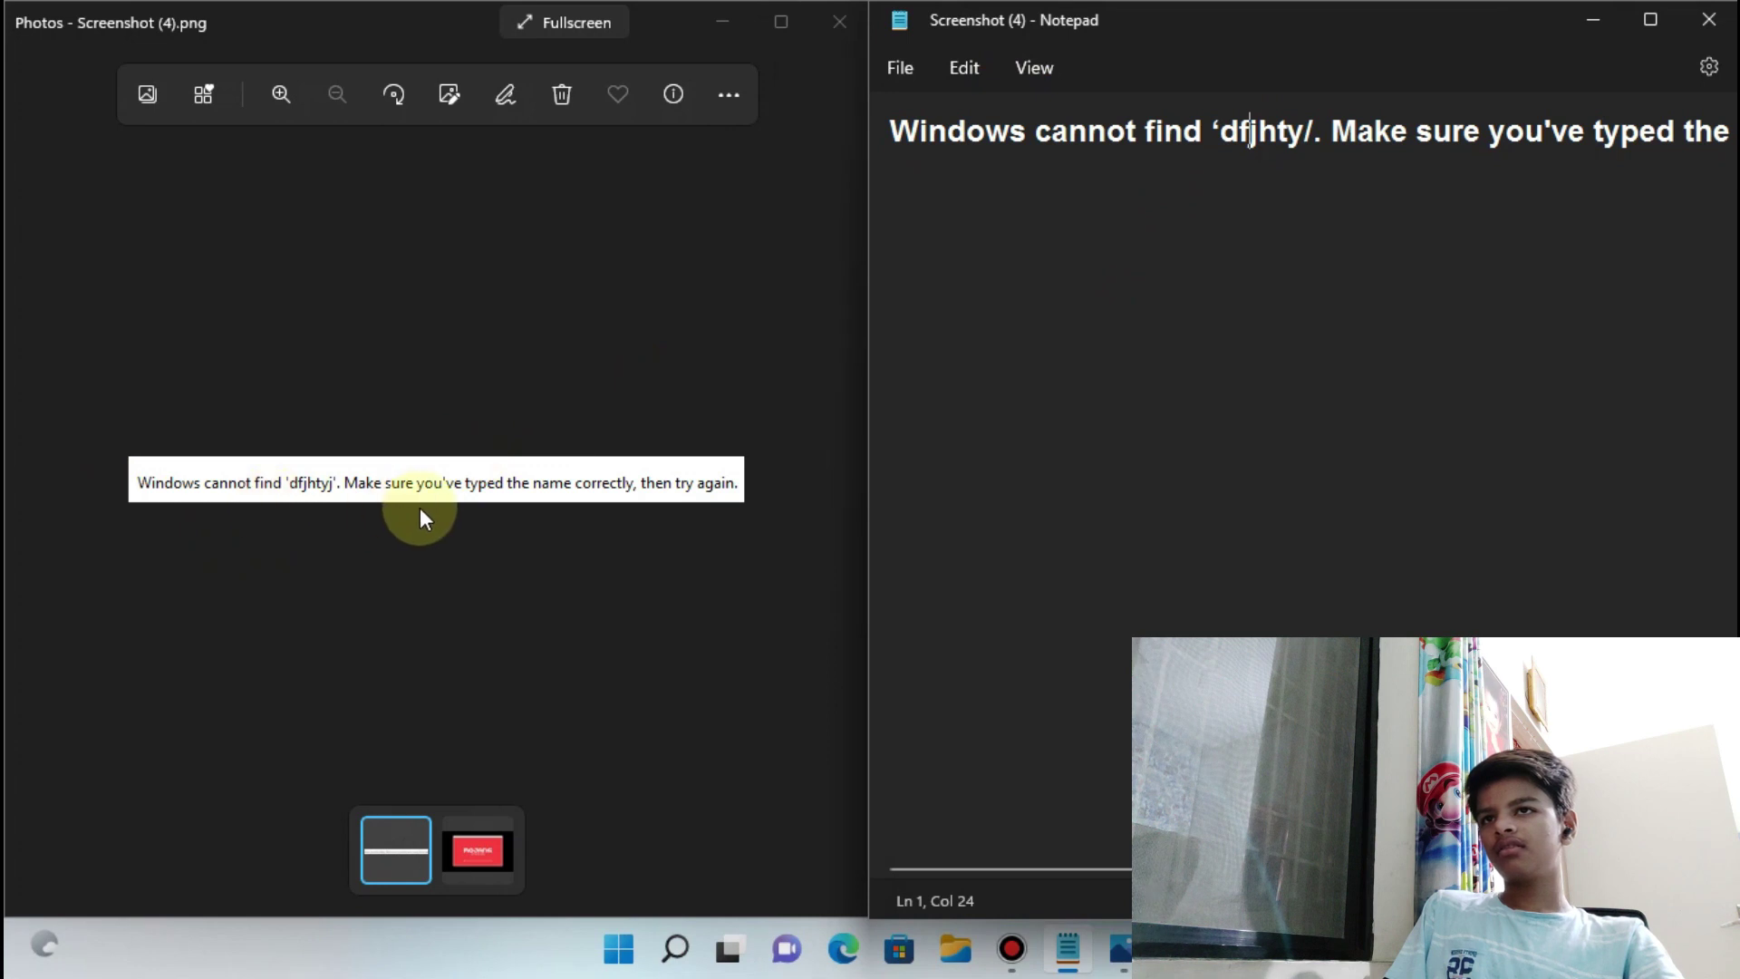